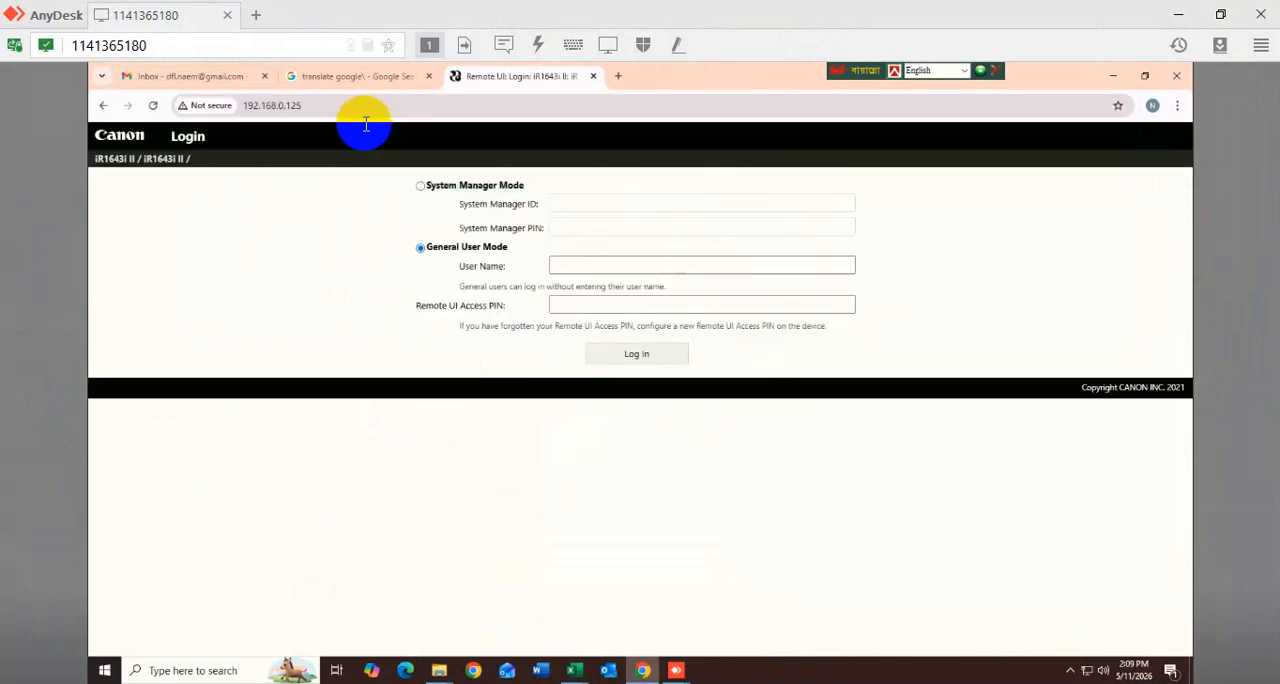
- Log in to the printer's Remote UI in System Manager Mode with the manager ID and PIN, and dismiss the browser's password prompts
click(449, 185)
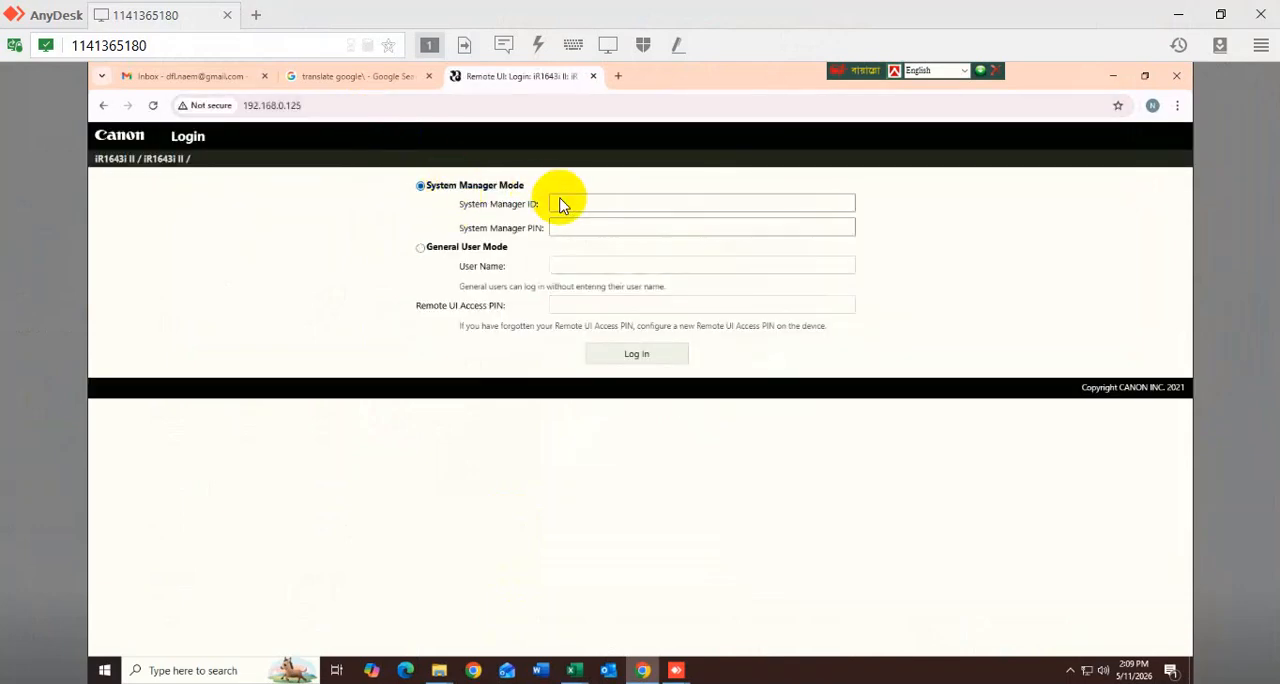
click(563, 200)
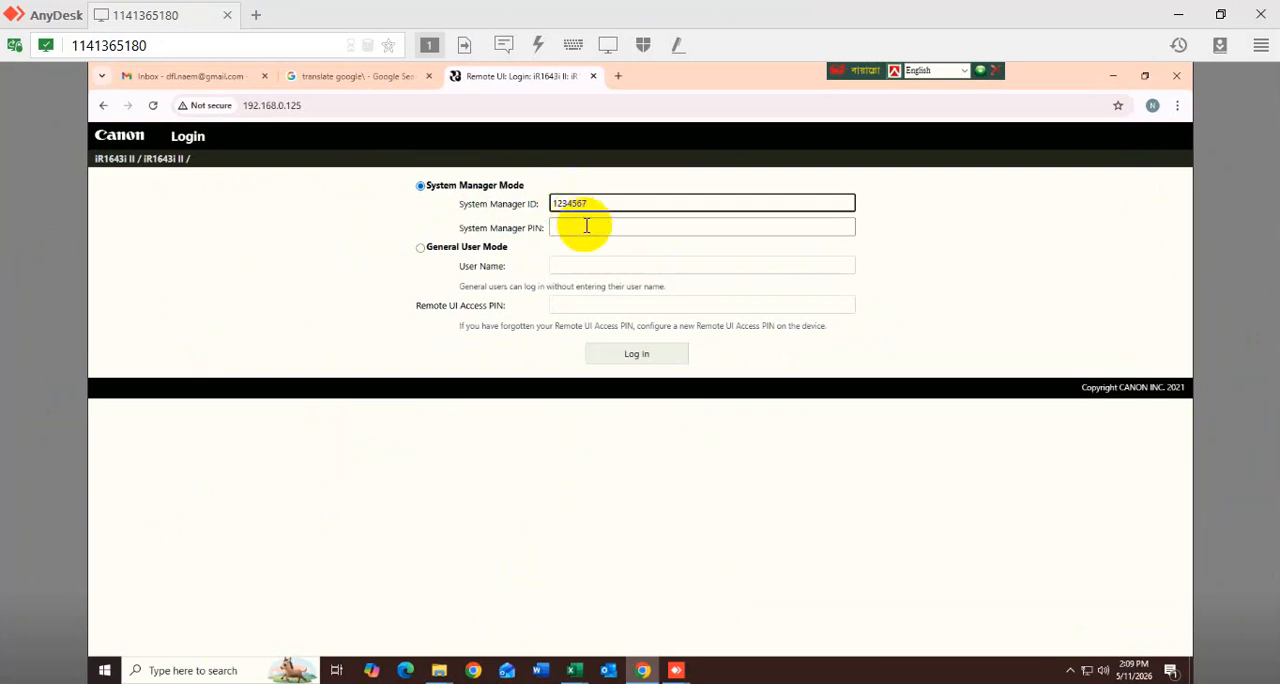
click(587, 226)
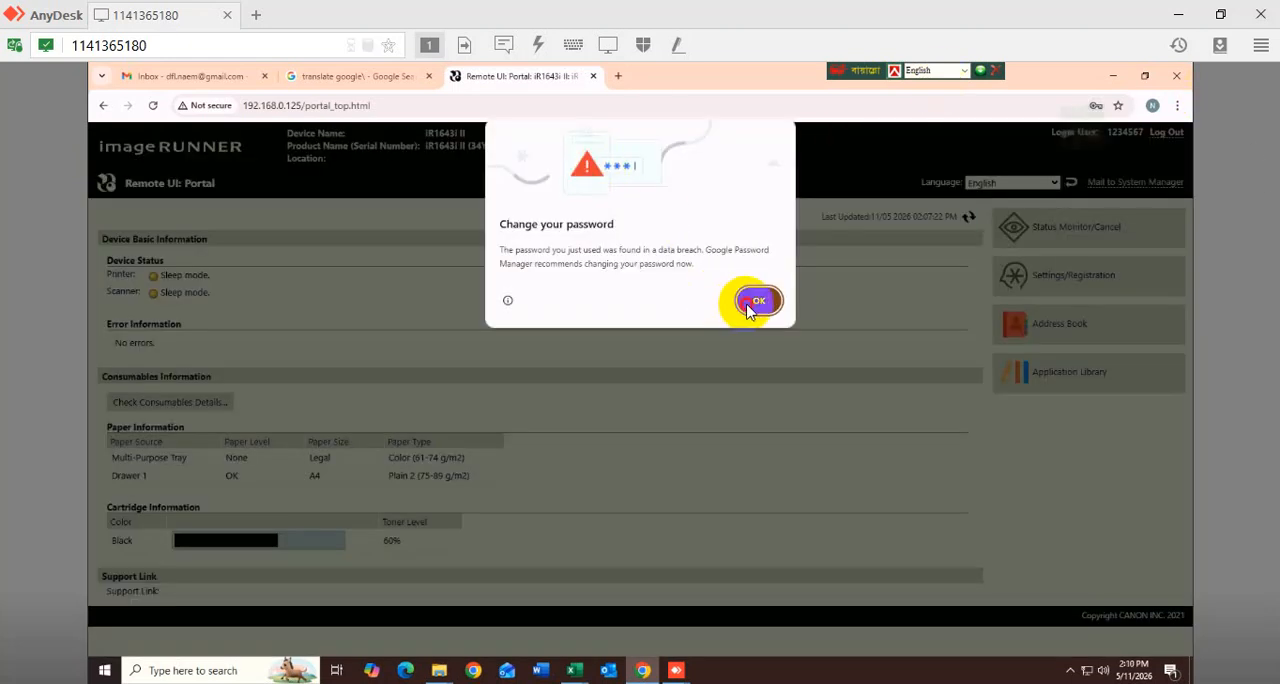
click(758, 300)
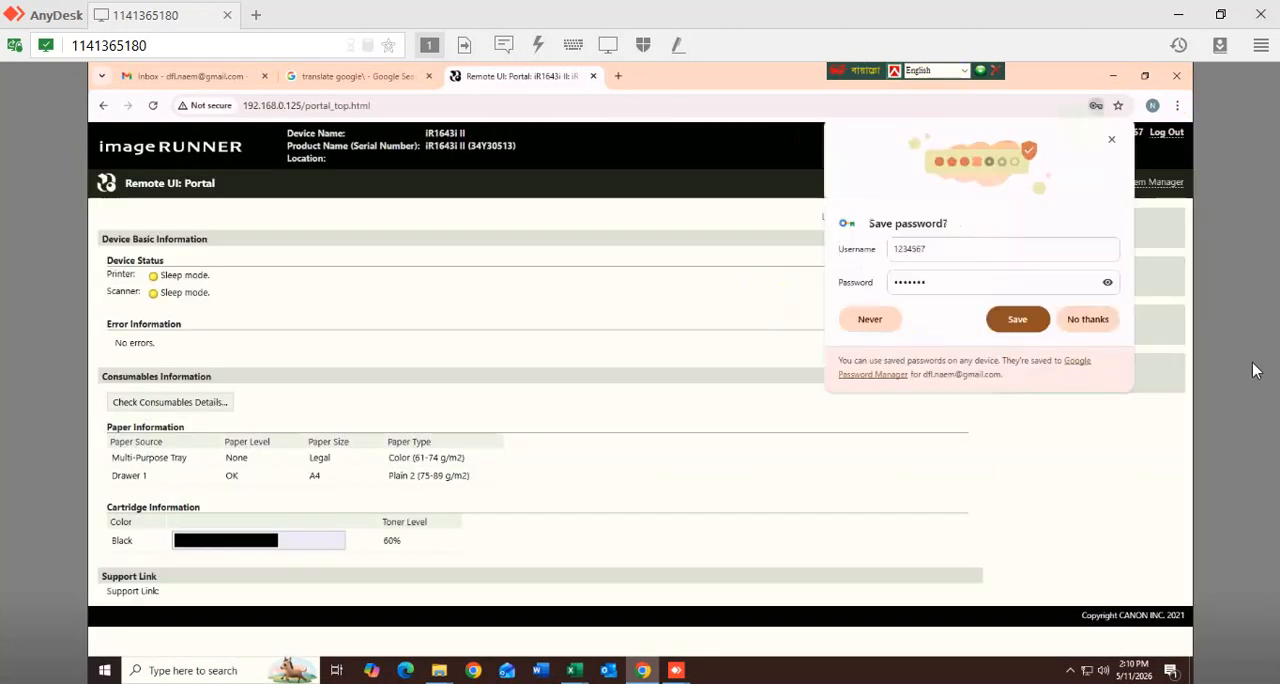
click(1113, 146)
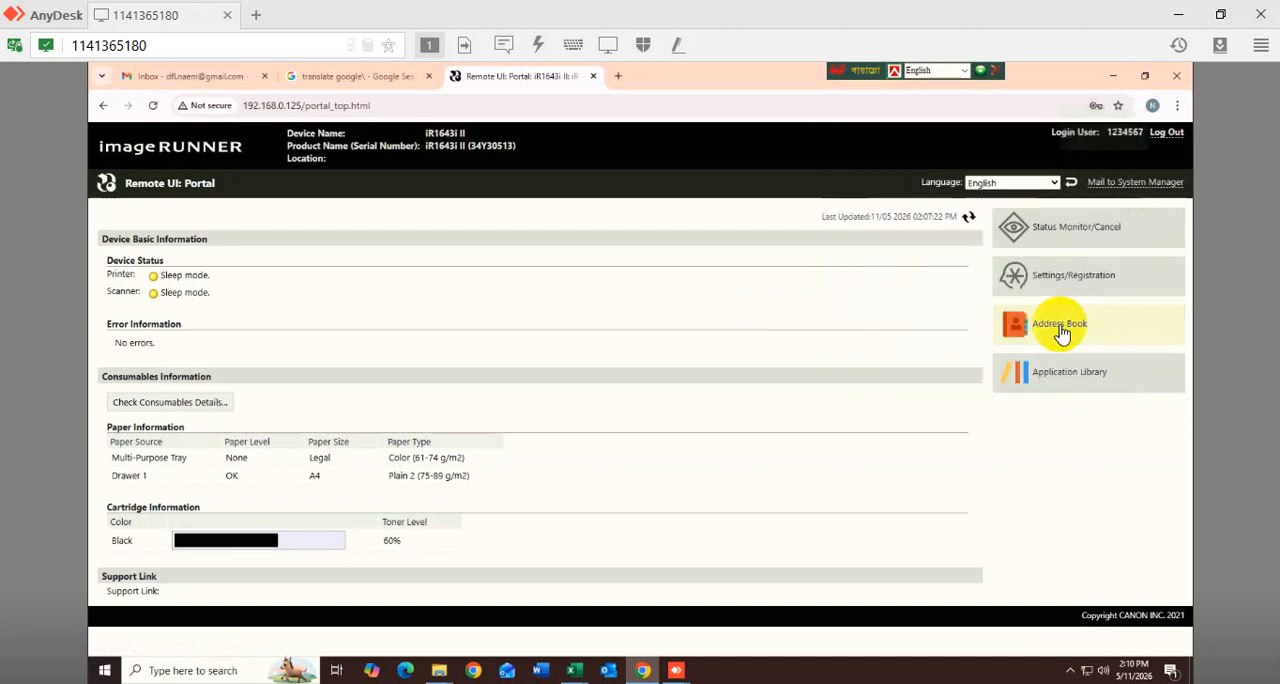
- Open file destination 05 from the Address Book favorites for editing
click(1059, 323)
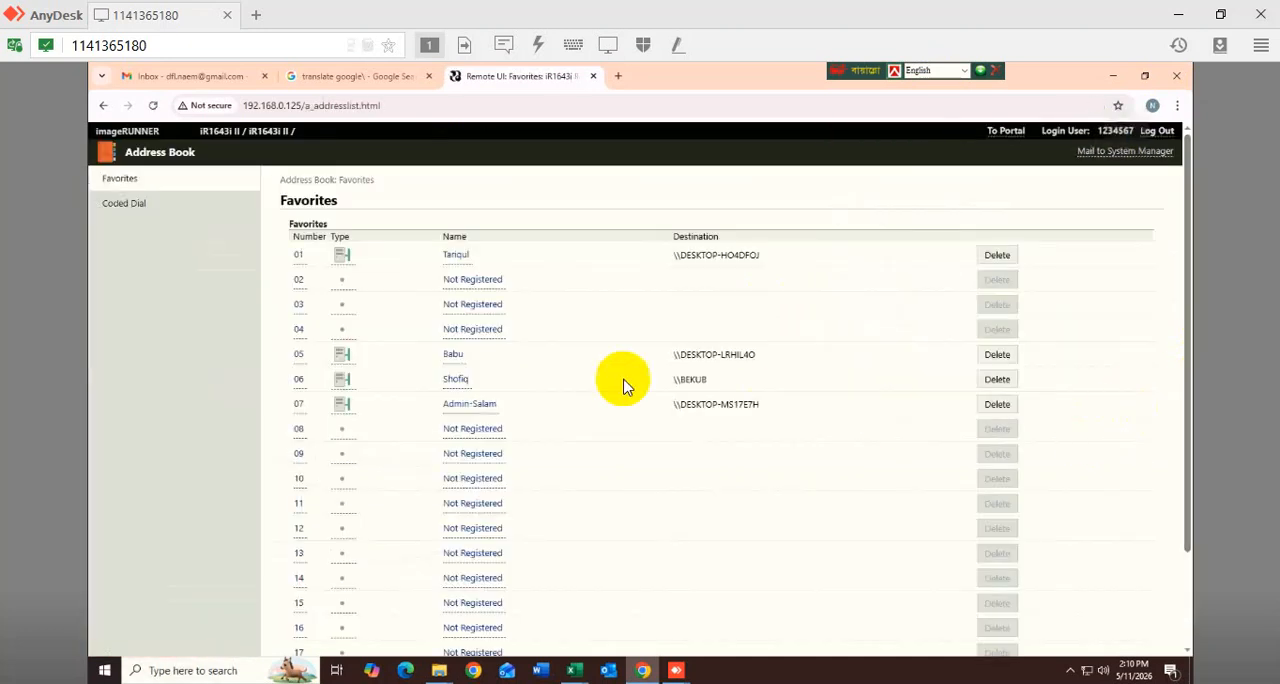
click(455, 356)
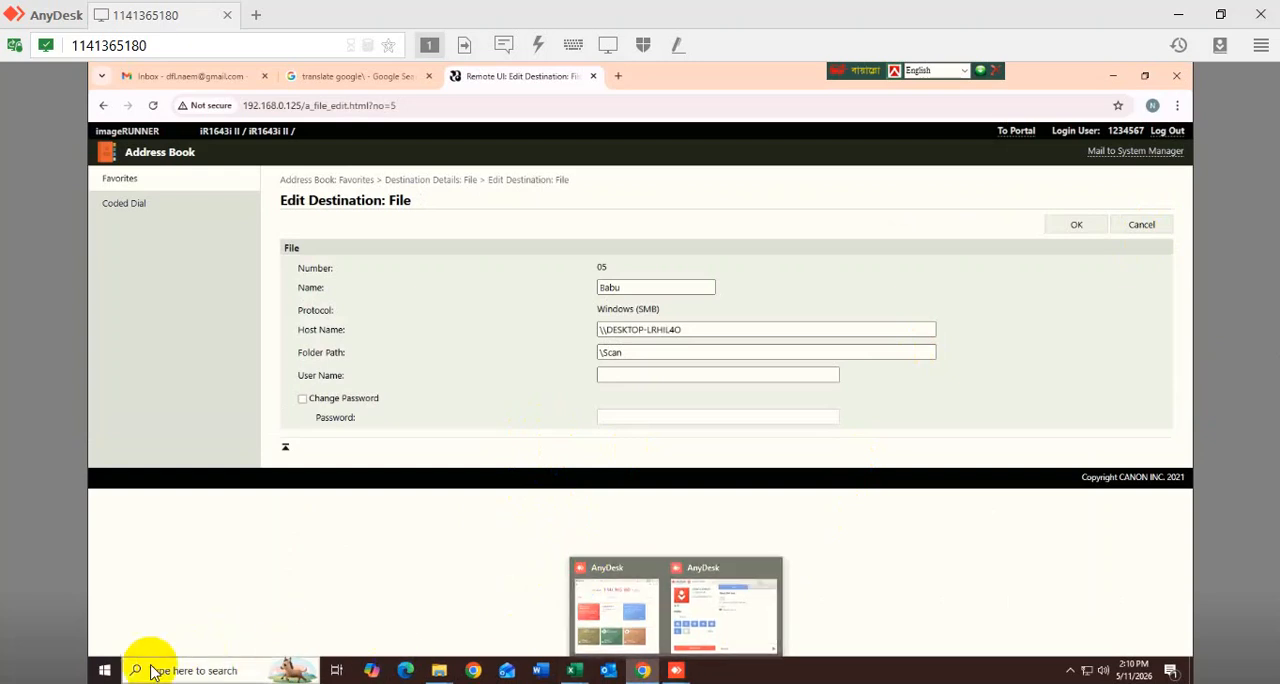
- Look up the account name of the signed-in Windows user
click(105, 670)
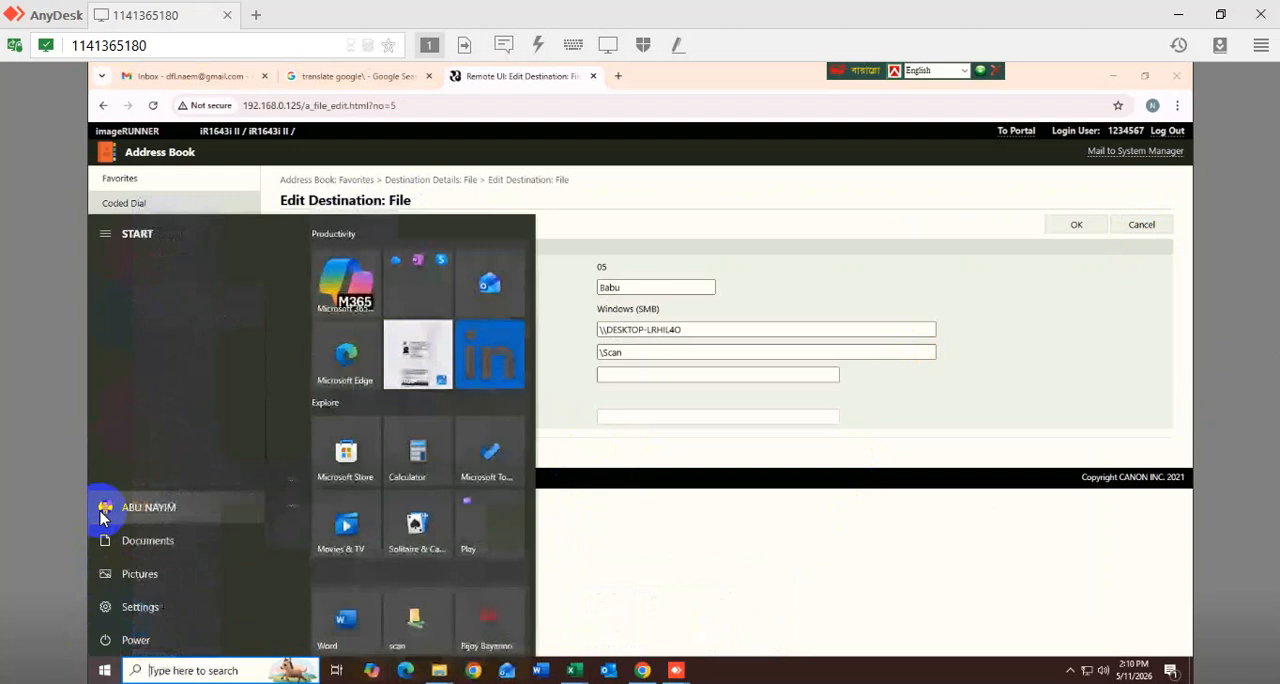
click(103, 516)
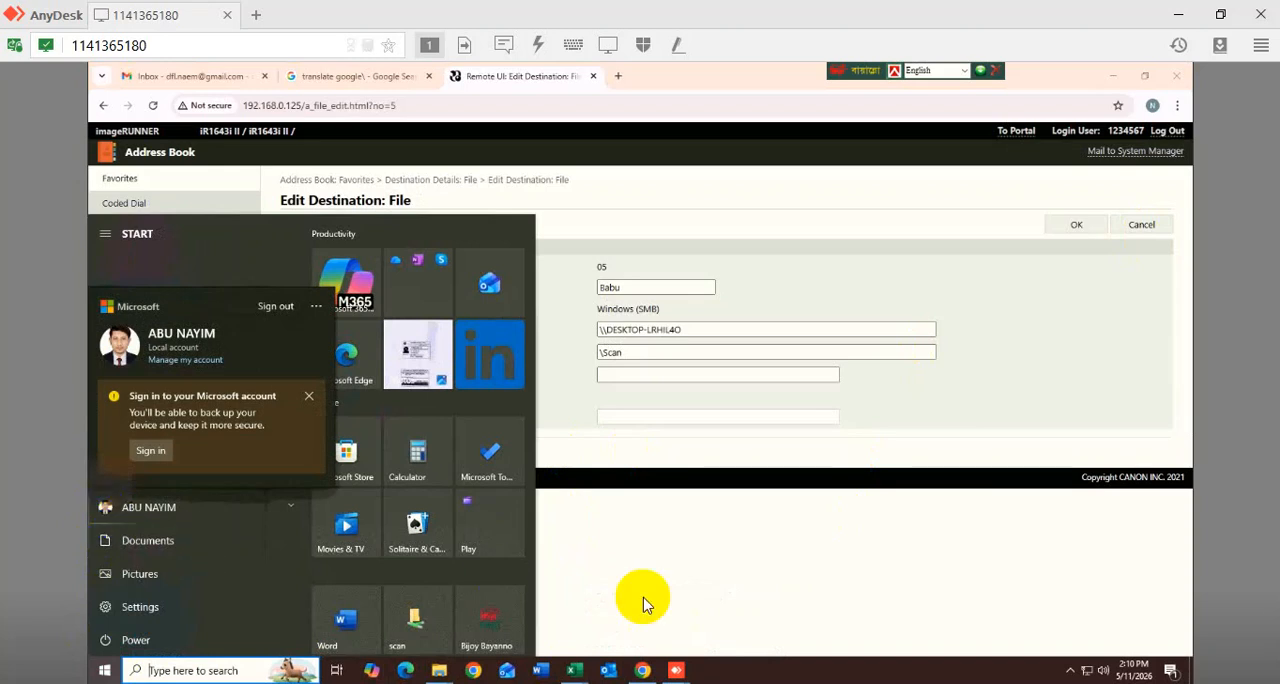
click(740, 611)
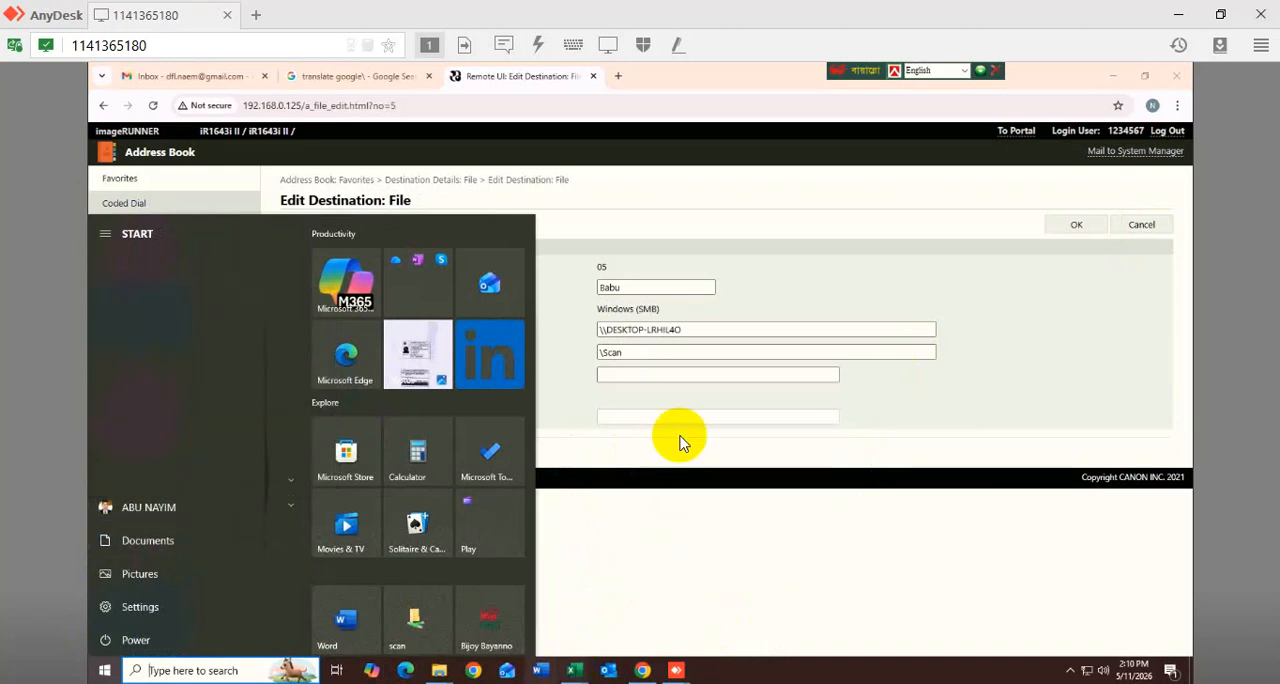
- Review the name, host name and folder path of file destination 05
click(639, 287)
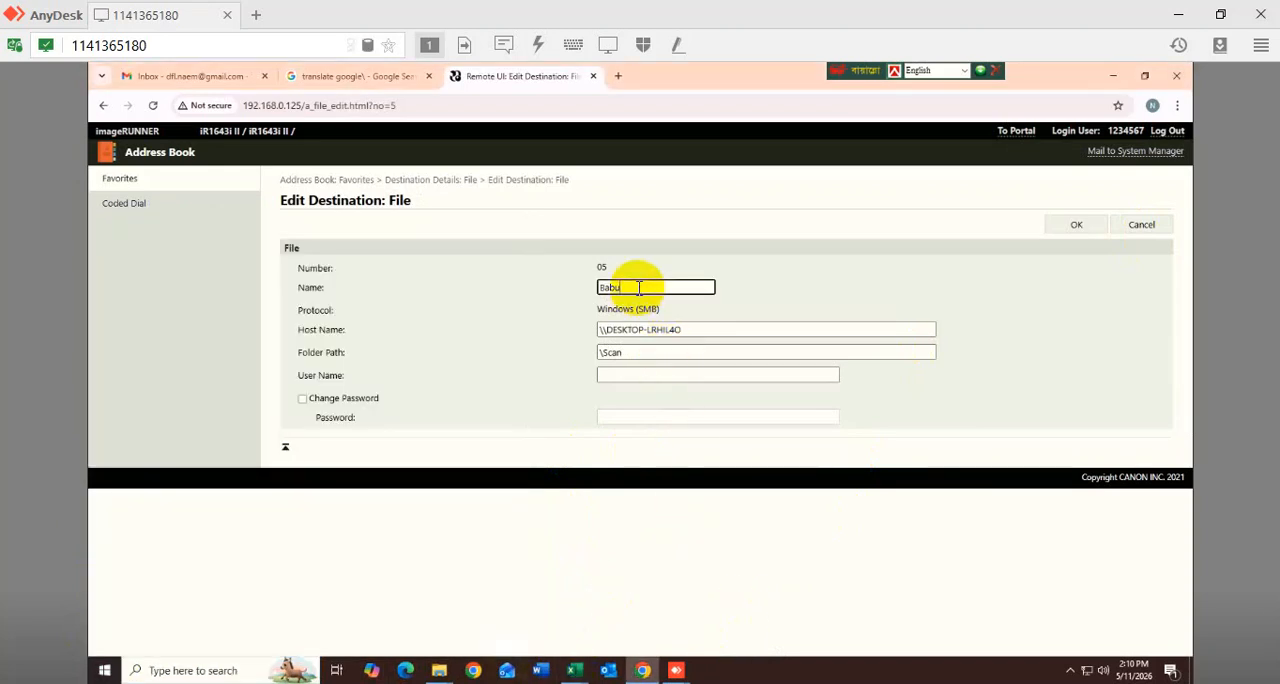
click(714, 334)
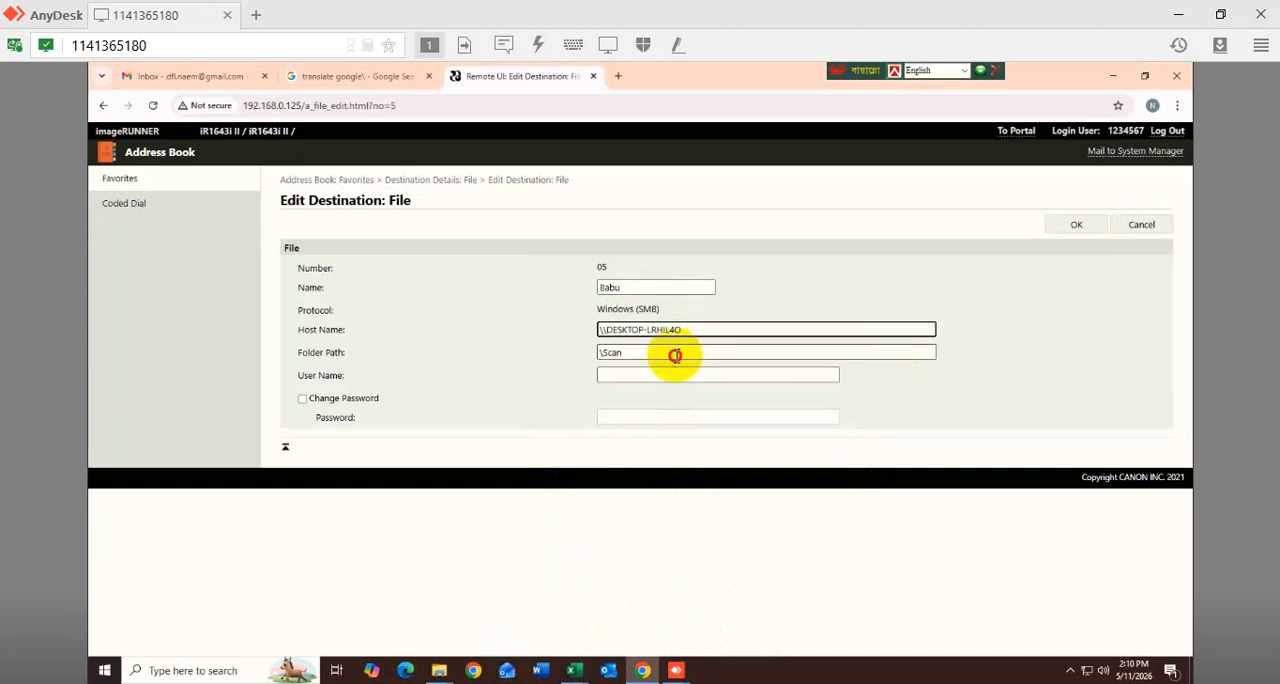
click(677, 354)
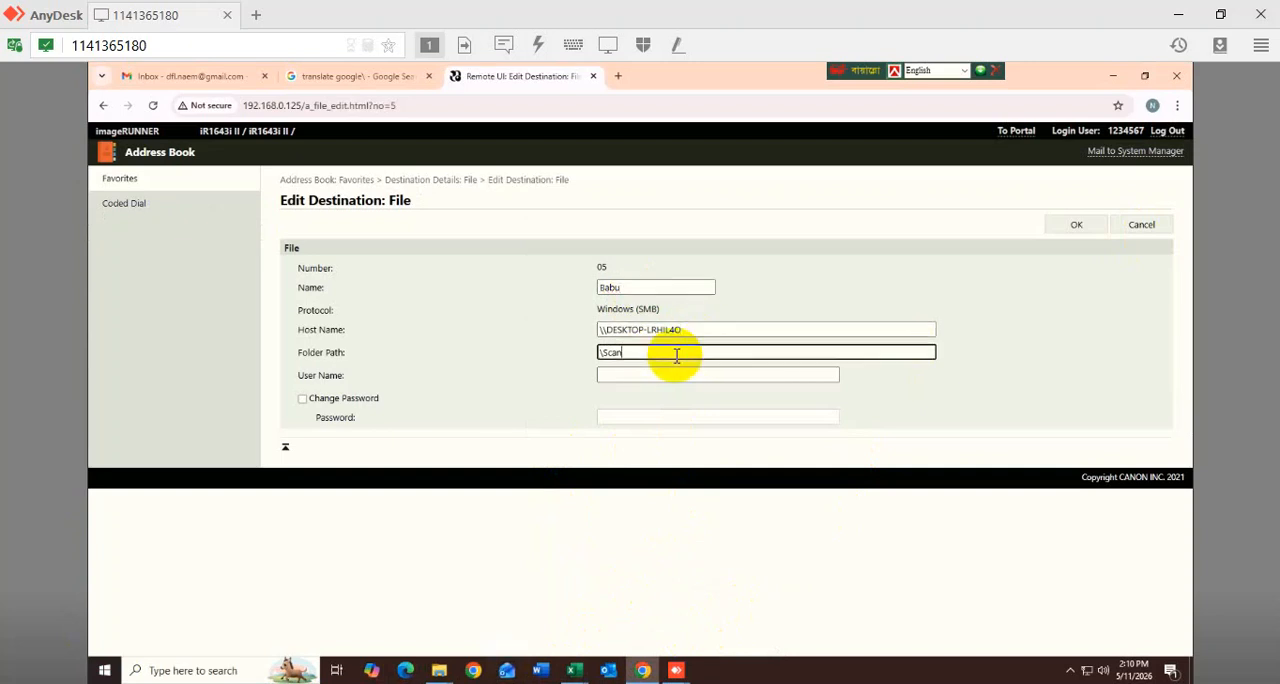
- Set the browser aside and open the New Volume (D:) drive in a smaller File Explorer window
click(1113, 76)
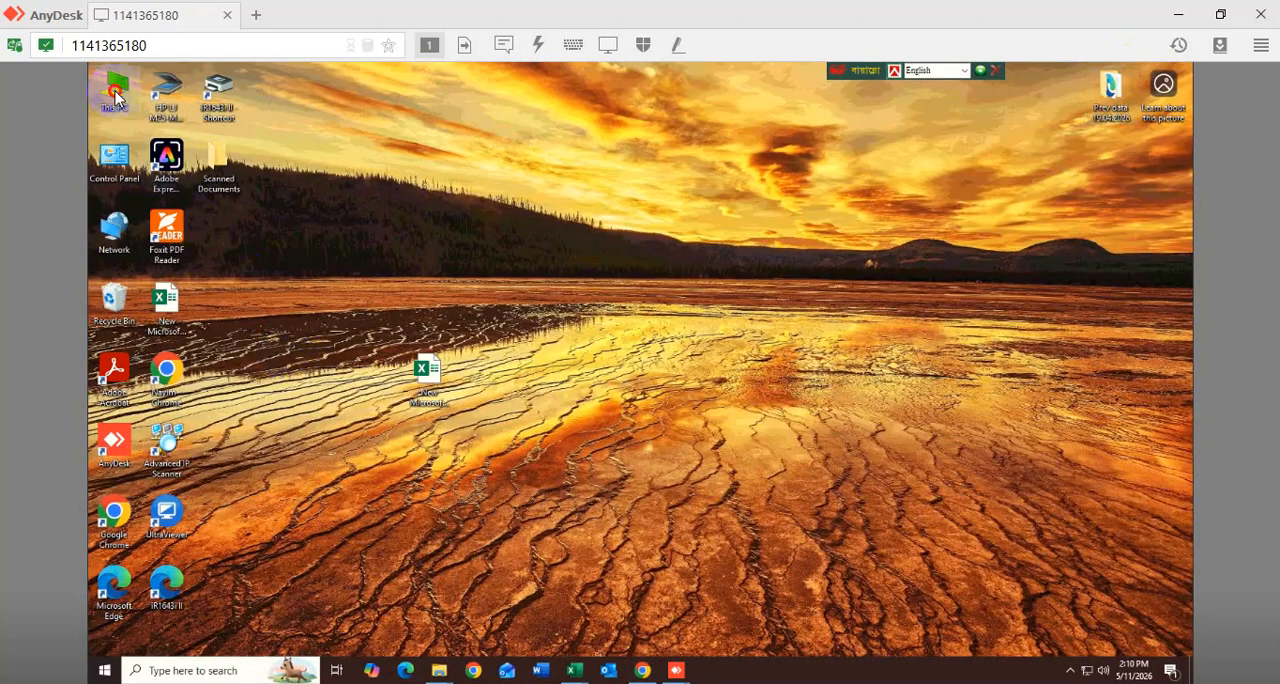
key(super+e)
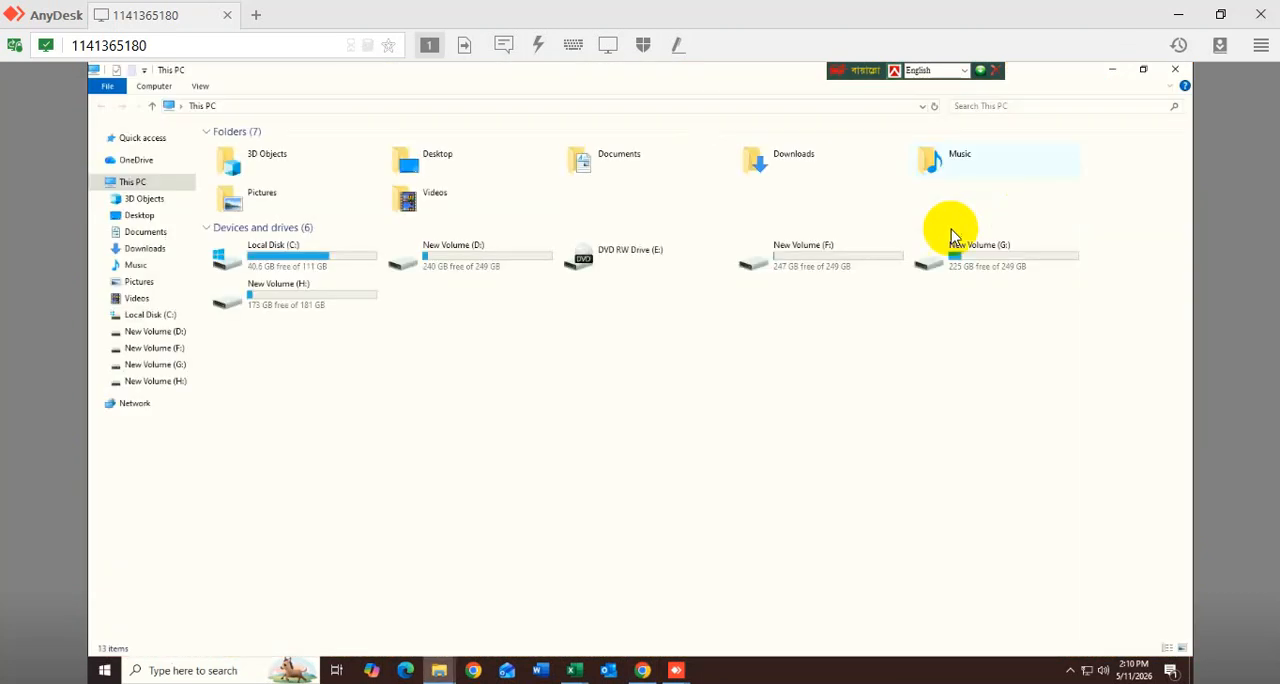
double_click(478, 250)
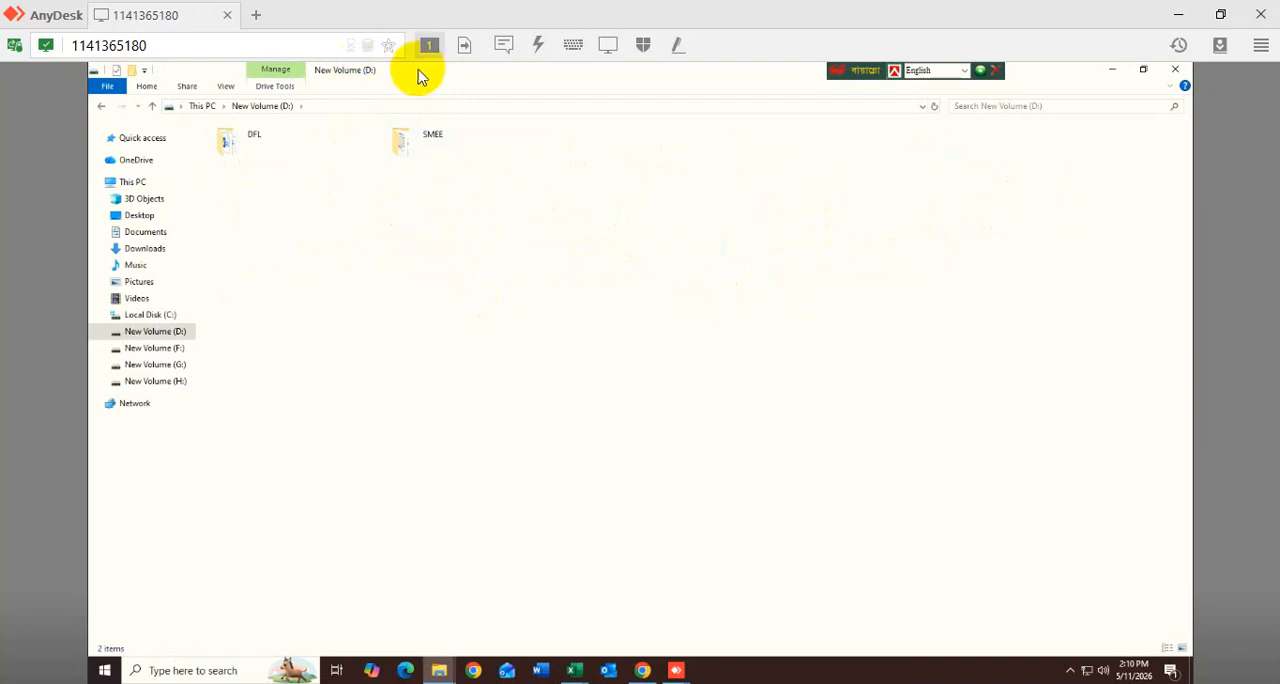
drag(426, 70, 572, 112)
- Create a new folder named Scan on the D: drive
click(452, 280)
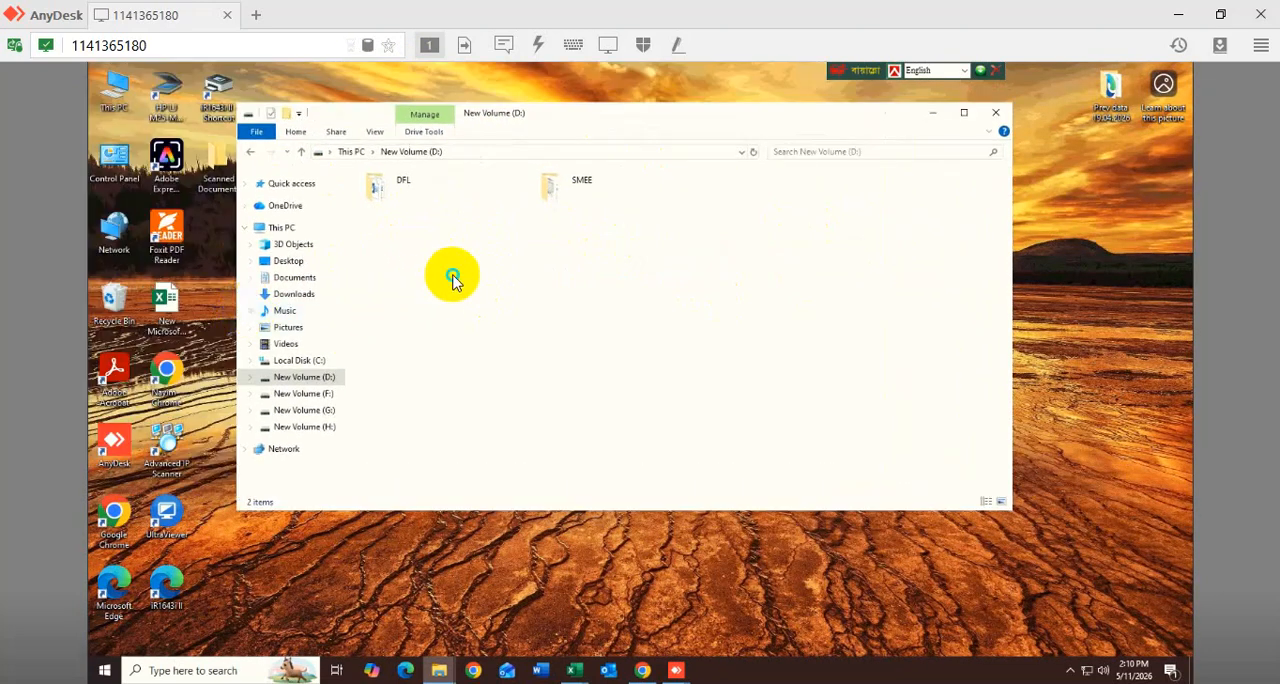
right_click(452, 280)
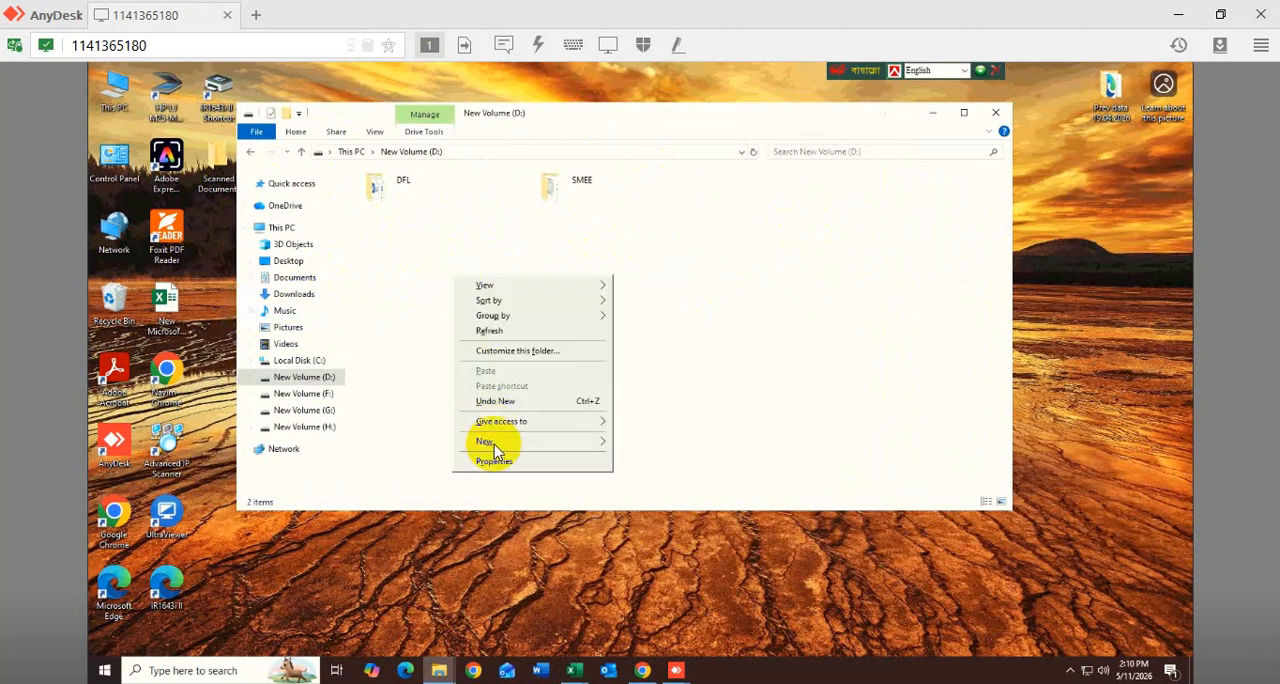
mouse_move(494, 444)
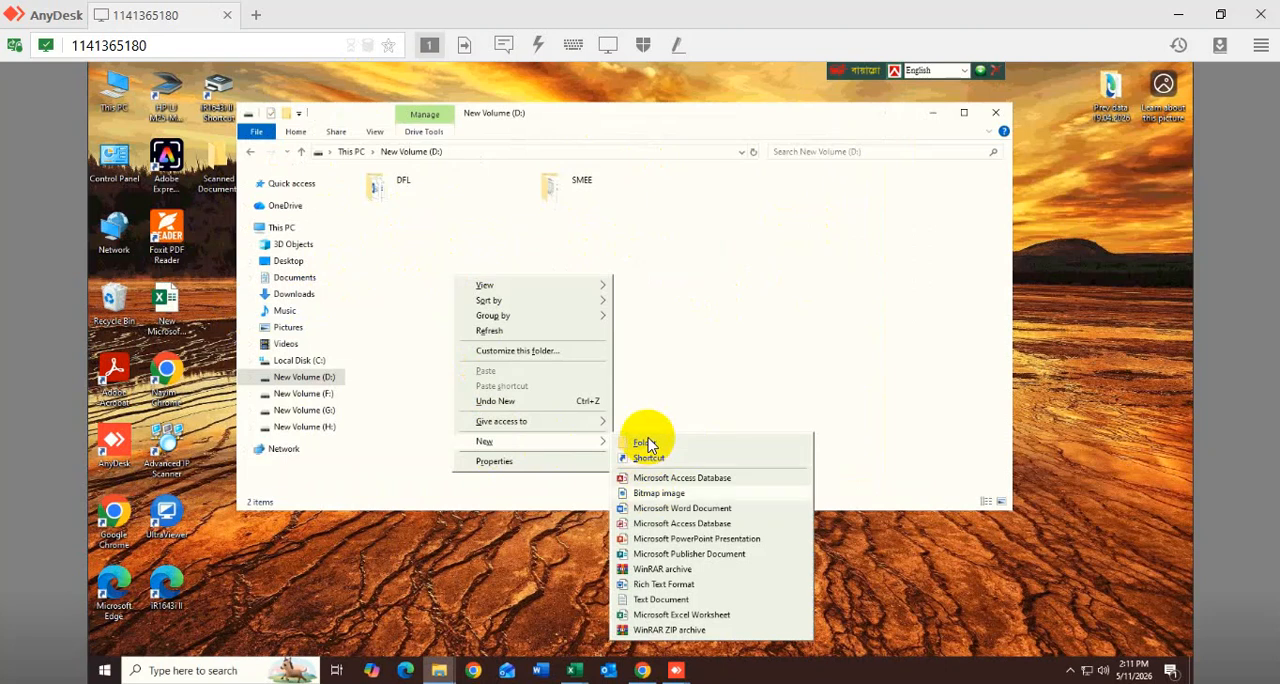
click(645, 443)
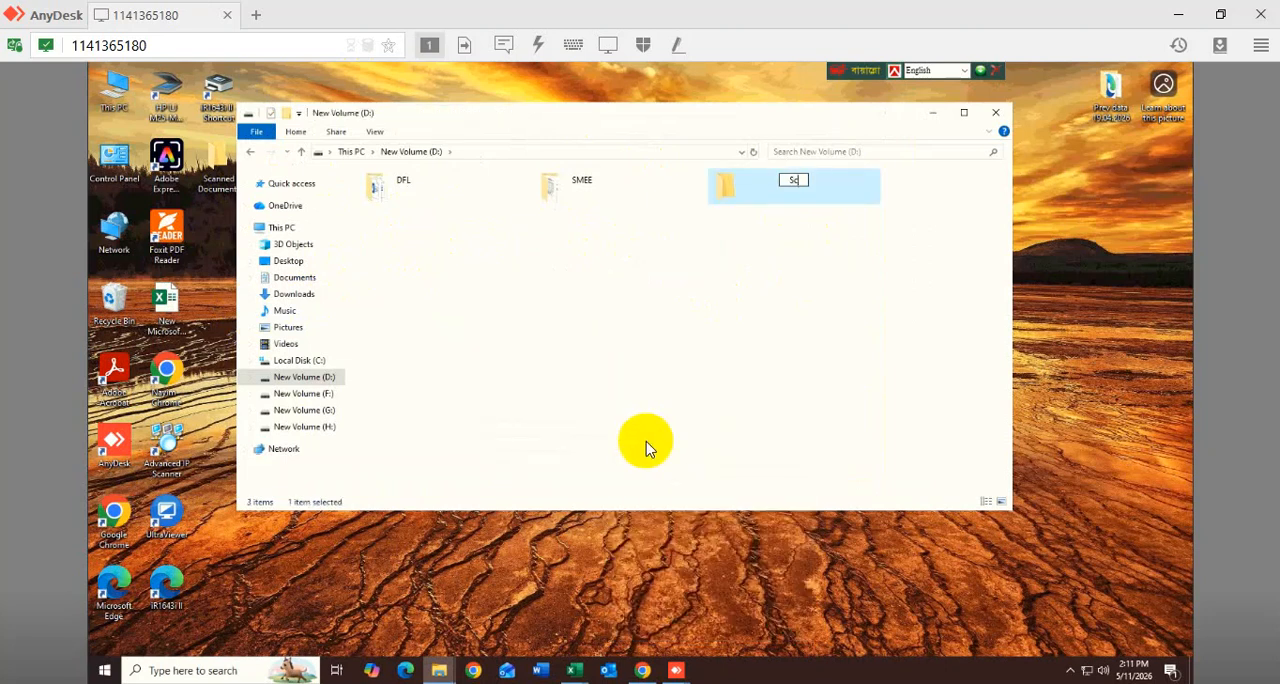
click(768, 290)
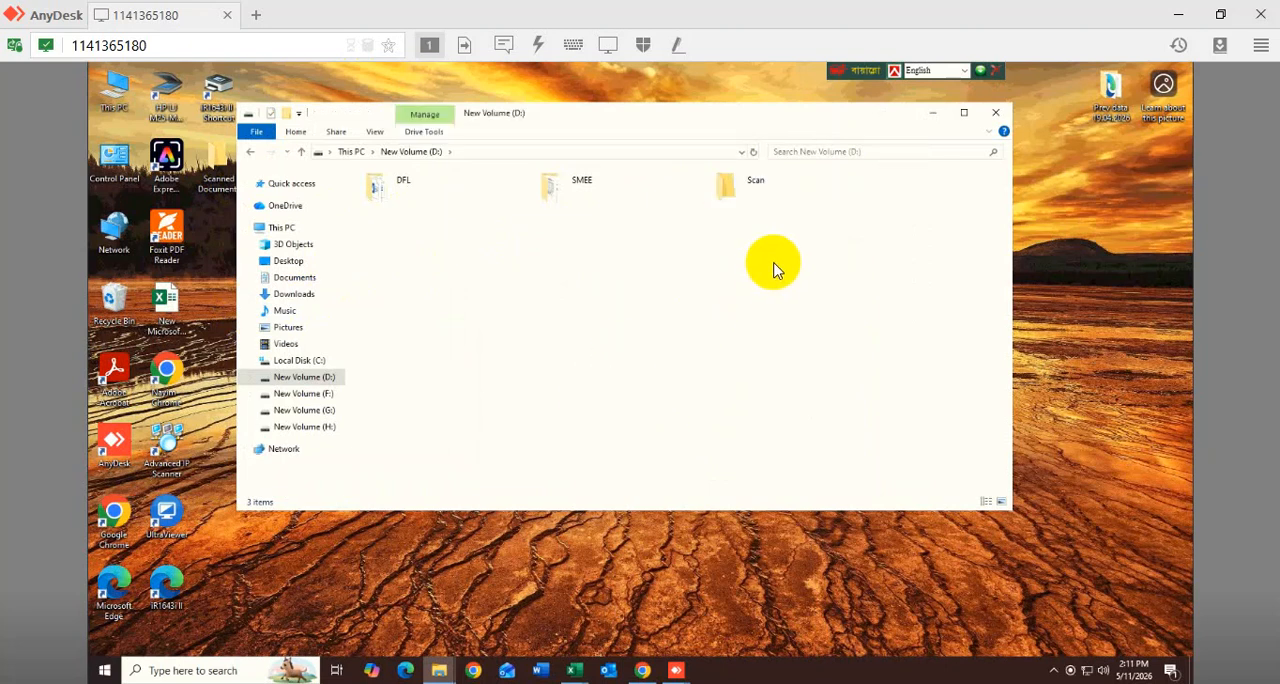
- Add Everyone to the people the Scan folder is shared with on the network
click(745, 193)
right_click(745, 193)
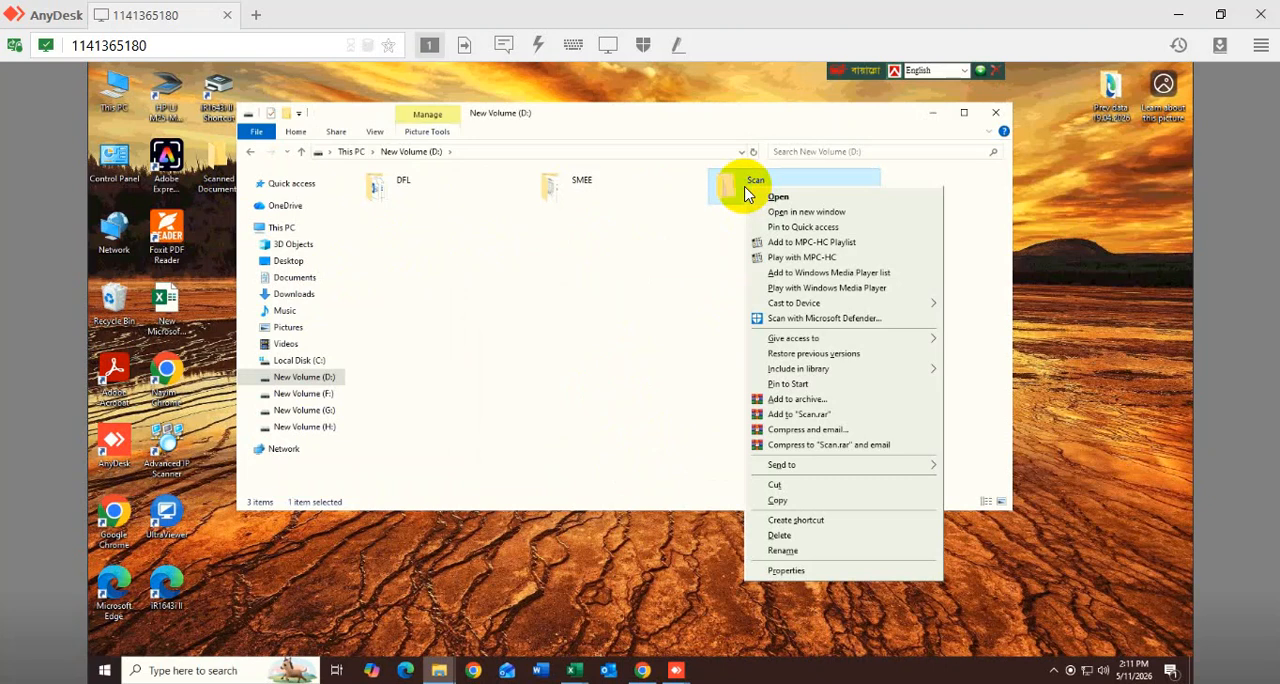
click(786, 571)
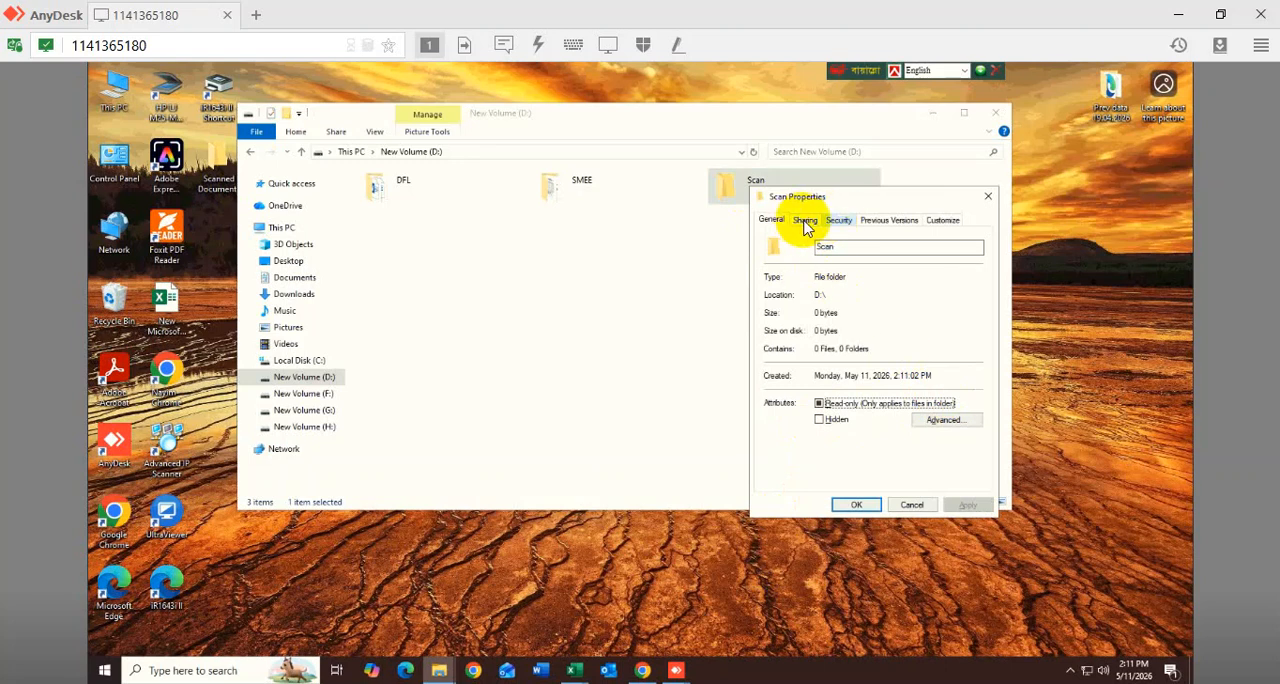
click(806, 222)
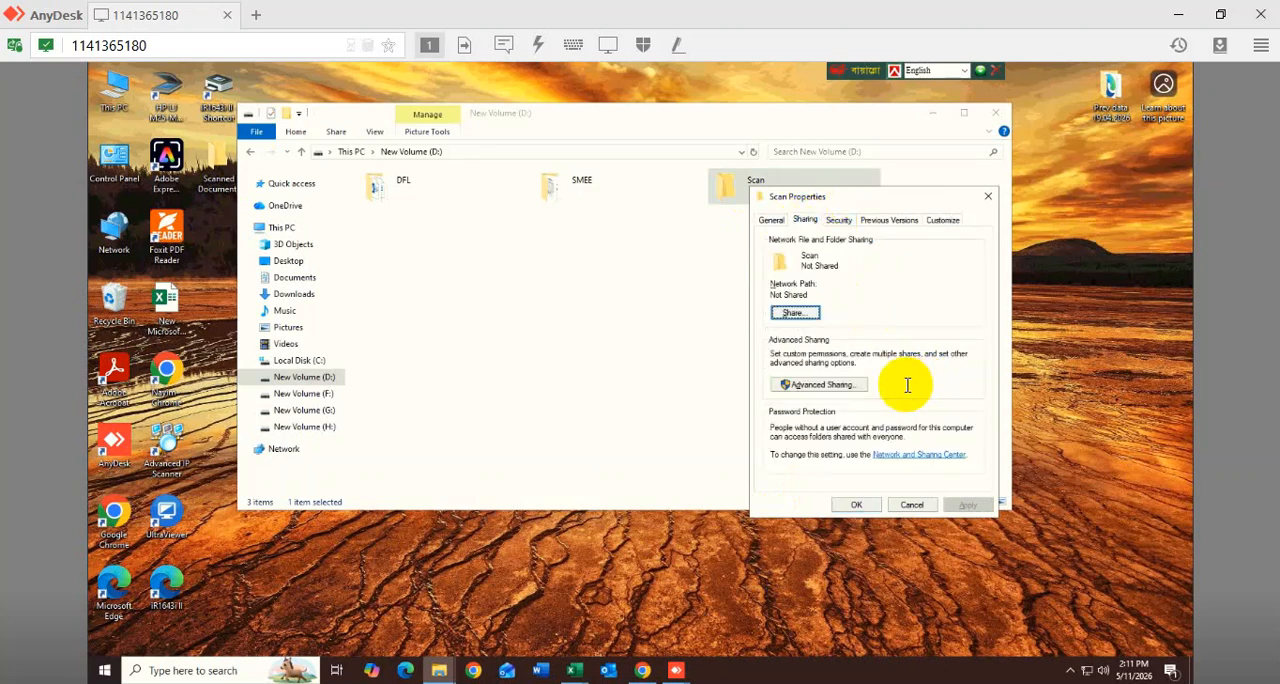
click(791, 315)
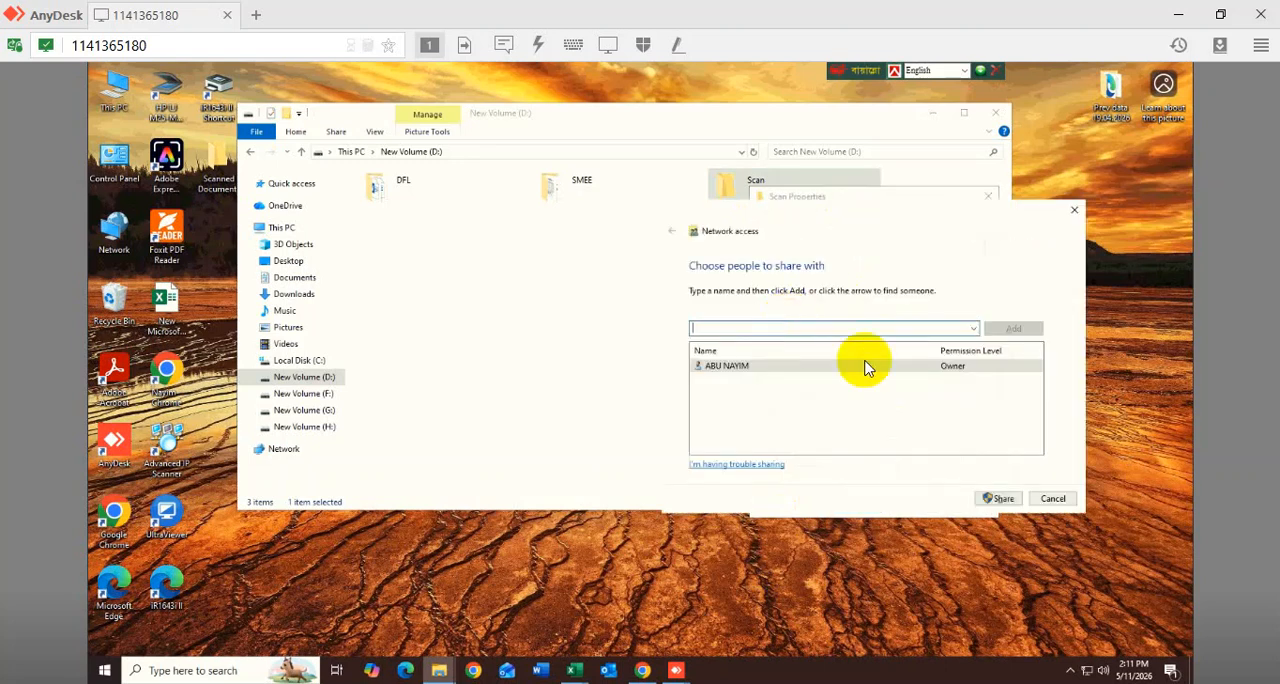
click(973, 330)
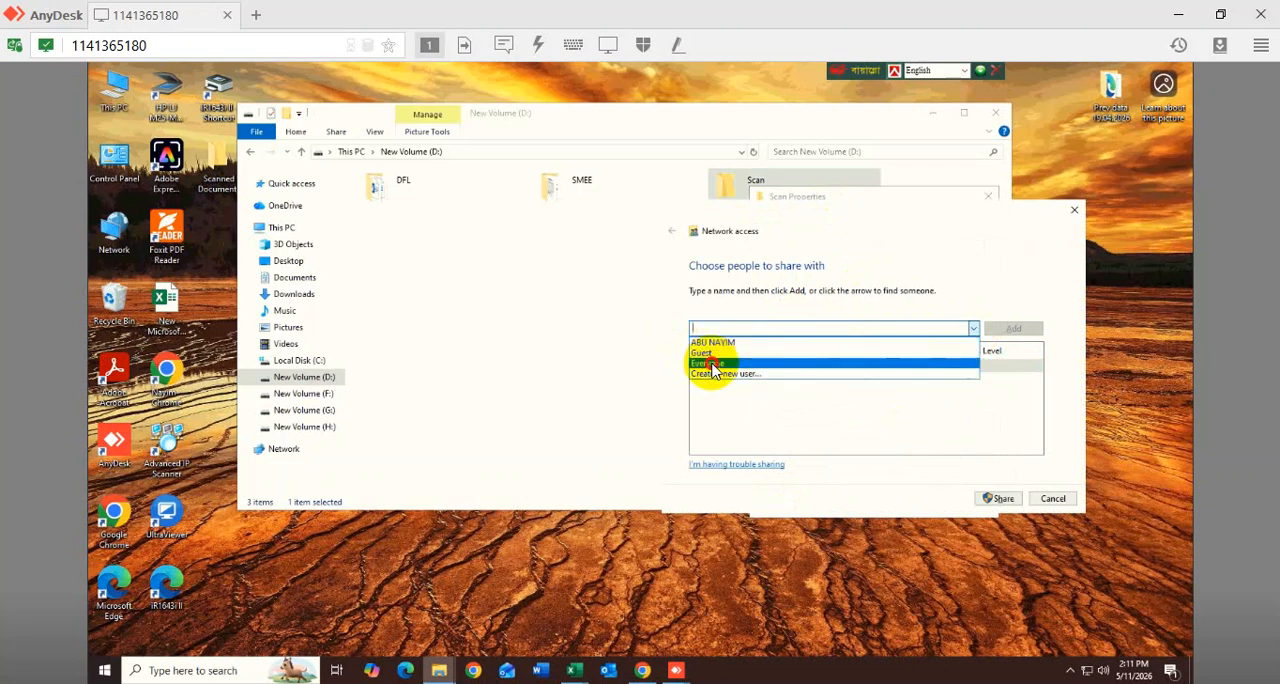
click(948, 356)
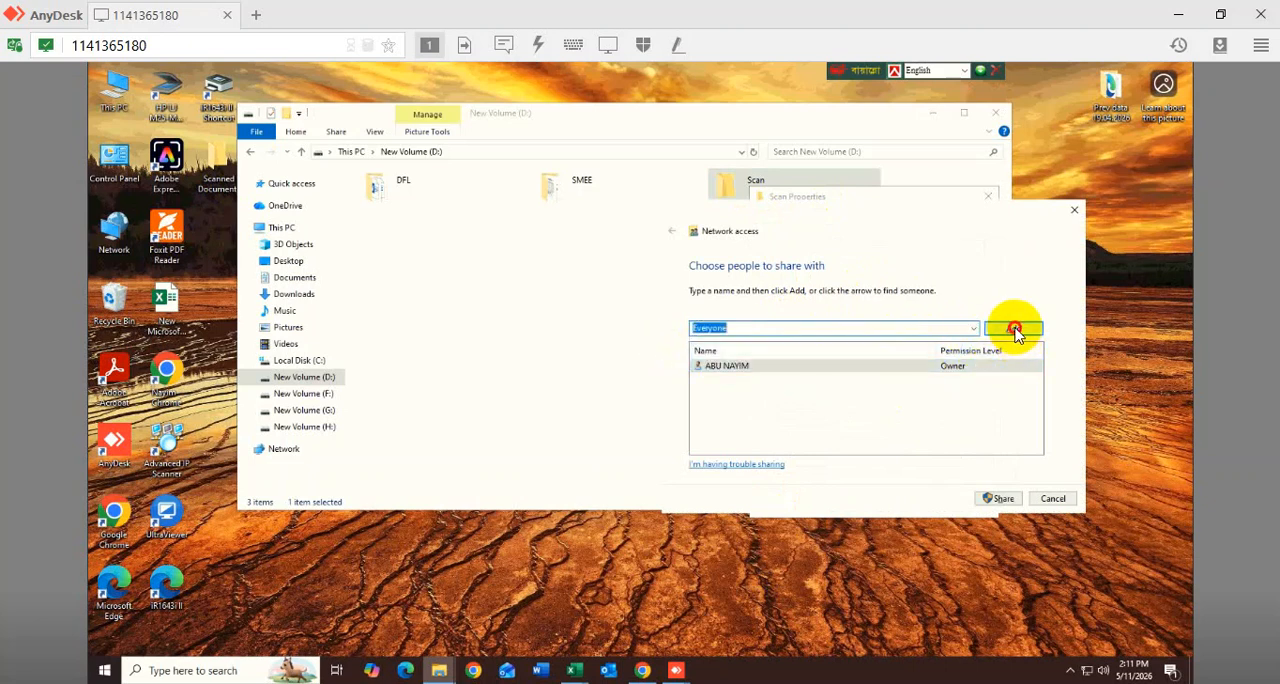
click(1015, 329)
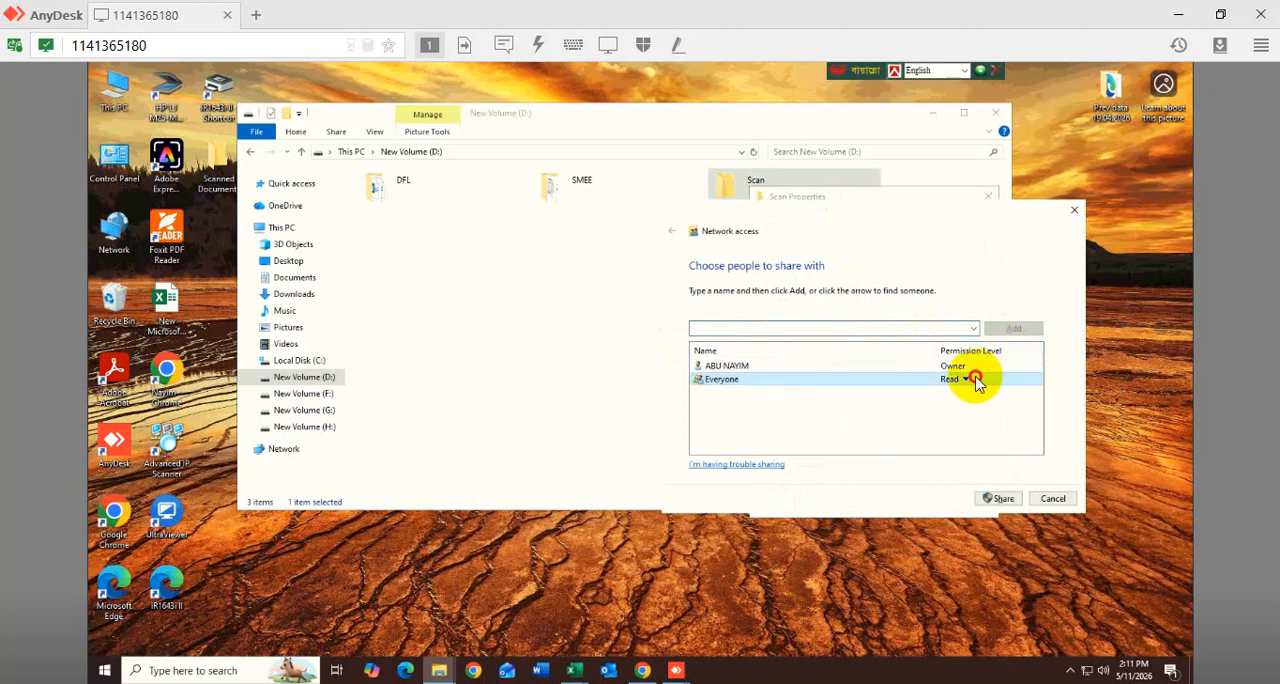
- Give Everyone Read/Write permission on the Scan folder and complete the sharing
click(965, 380)
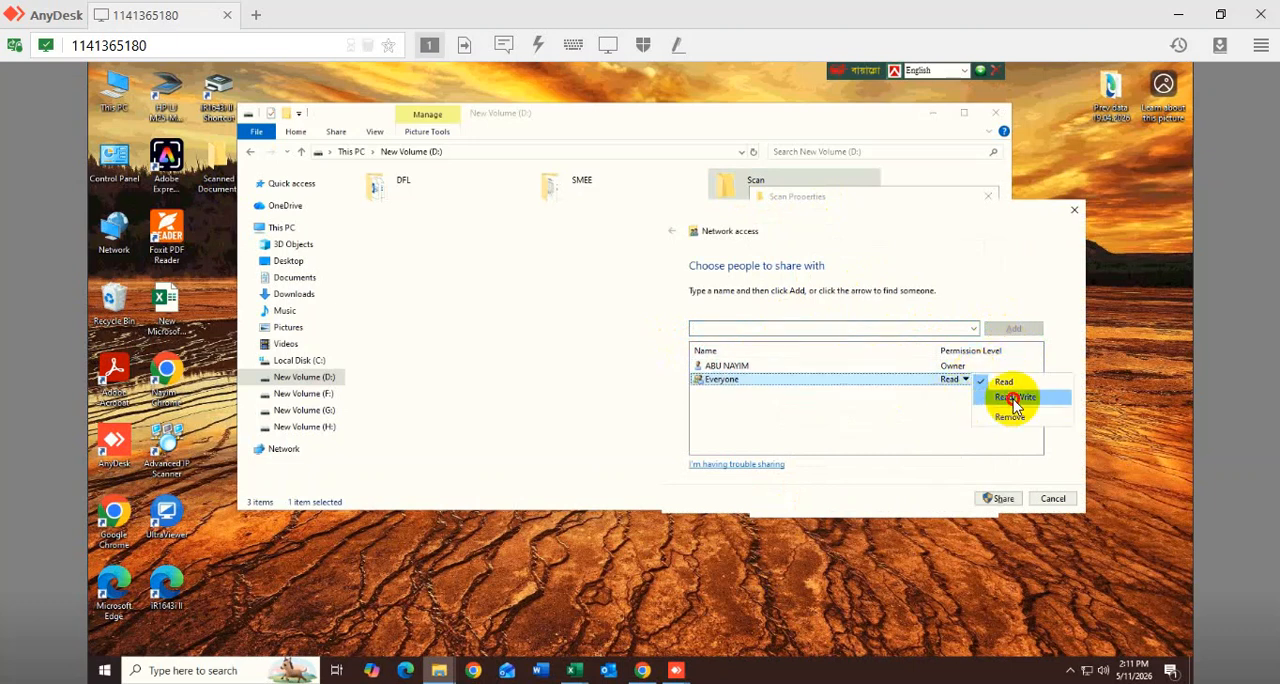
click(1007, 397)
click(1000, 498)
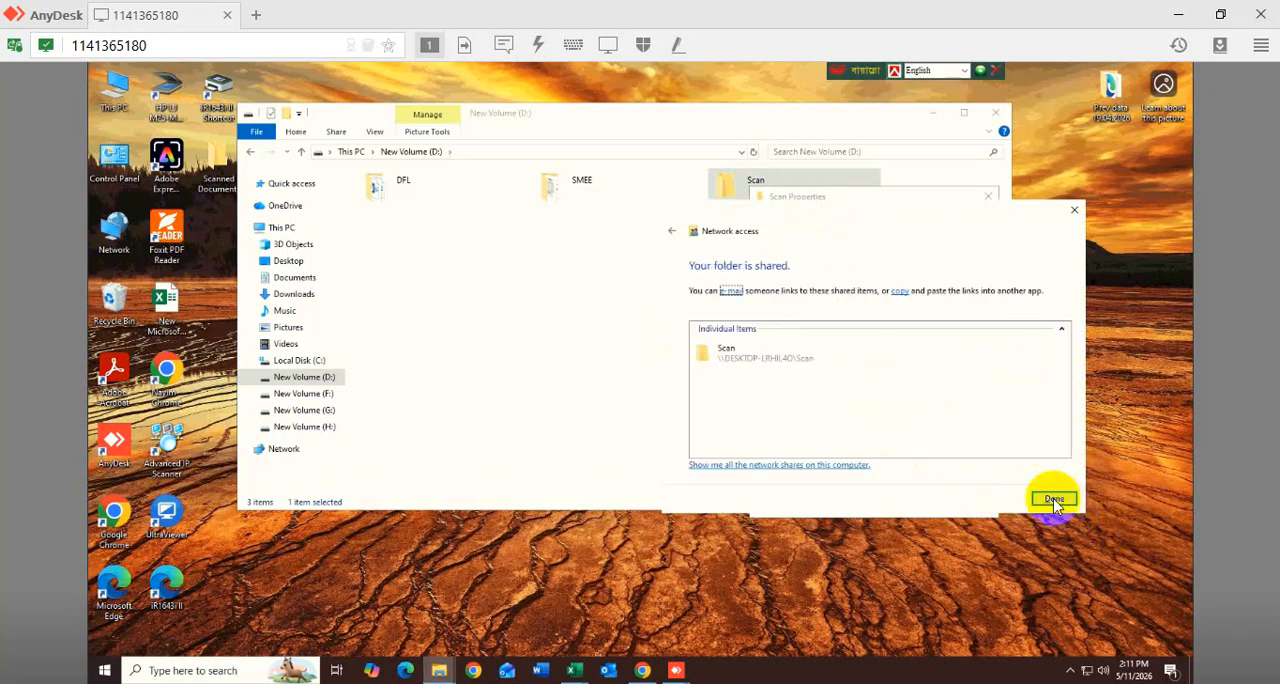
click(1052, 498)
- Review the advanced share permissions for Everyone on the Scan folder, including Full Control
click(812, 384)
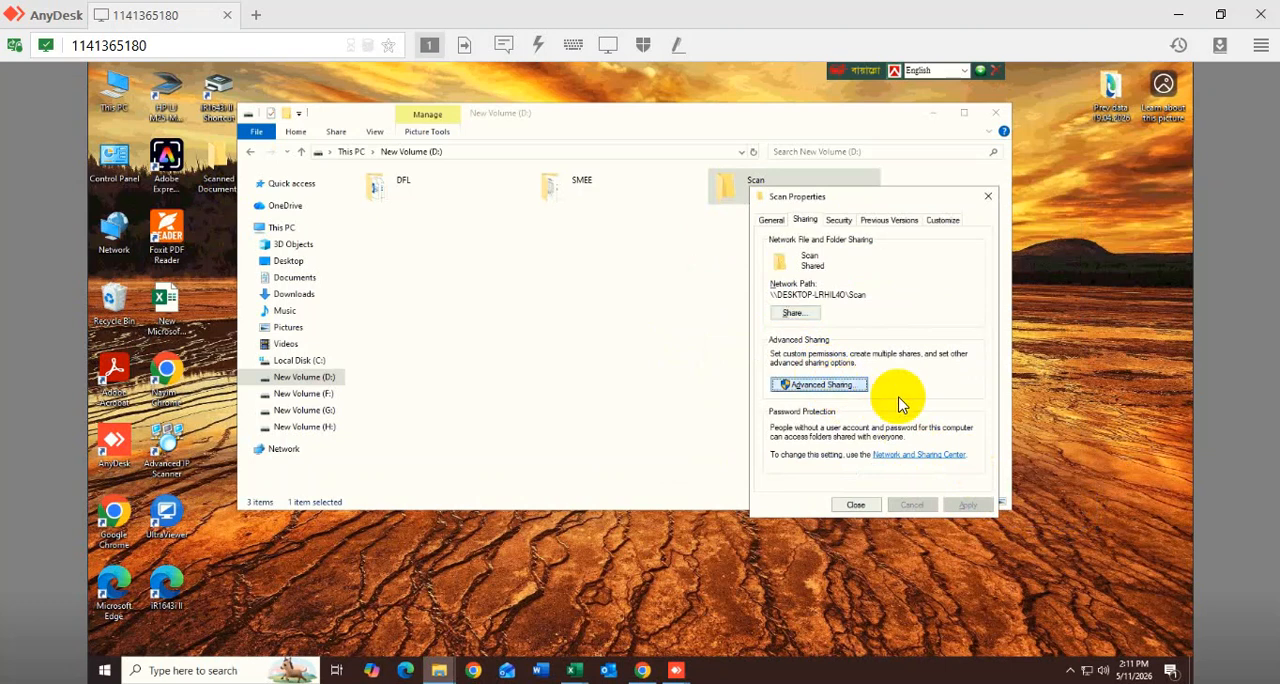
click(805, 409)
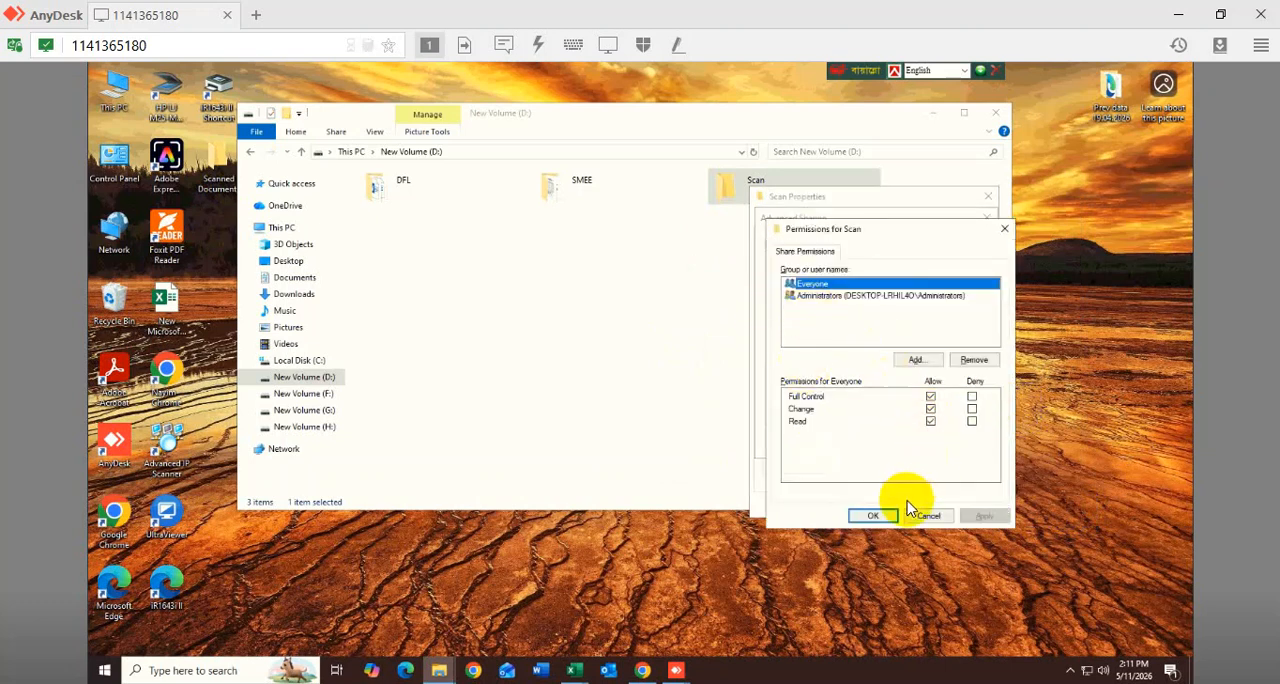
click(930, 397)
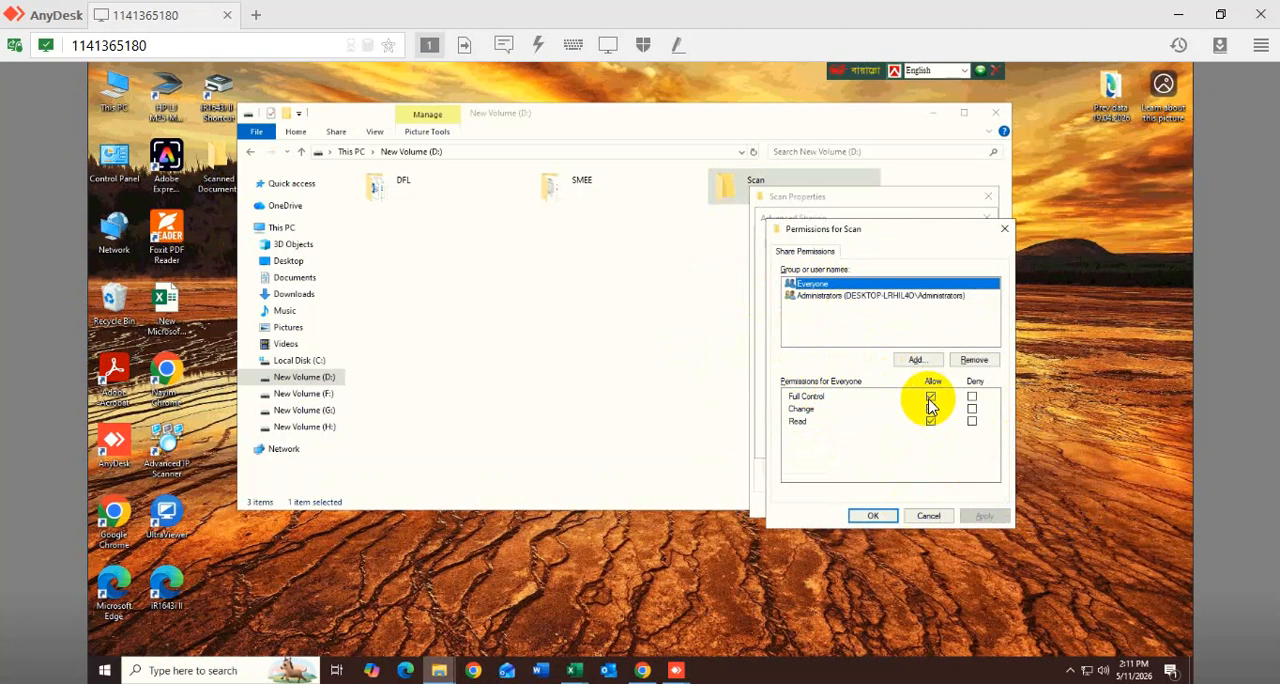
click(874, 515)
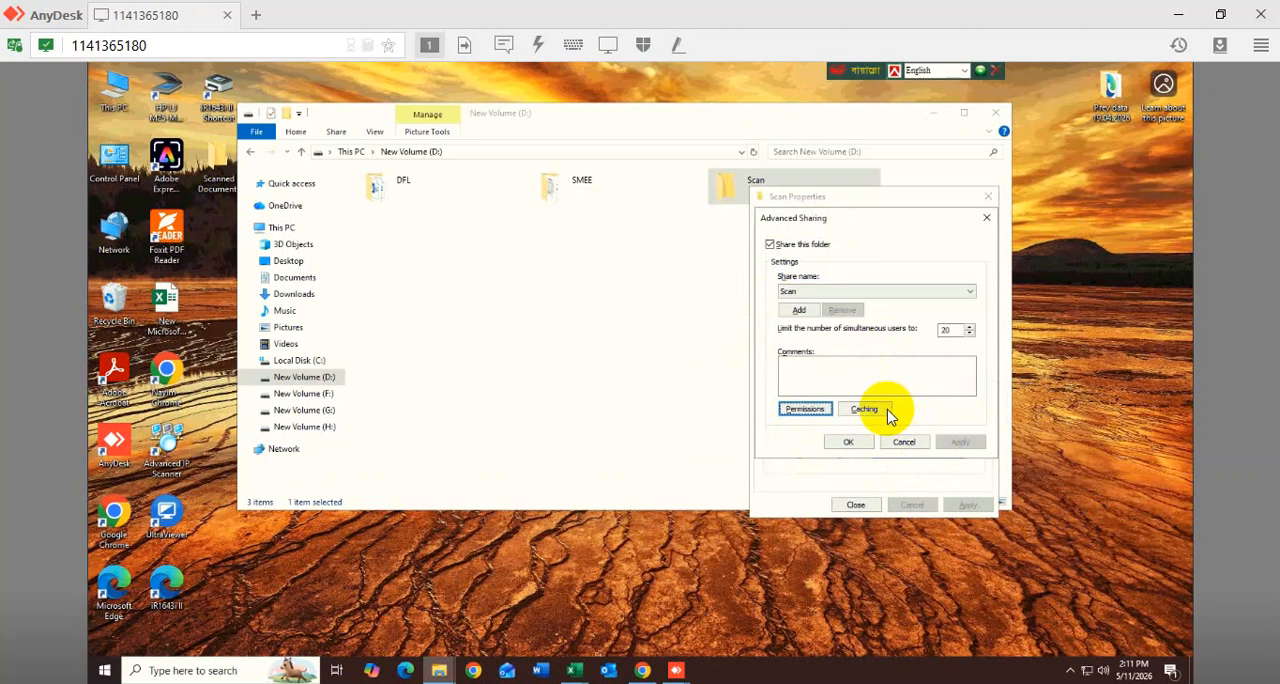
- Accept the Scan share's caching option of only user-specified files being available offline, and confirm the advanced sharing settings
click(864, 410)
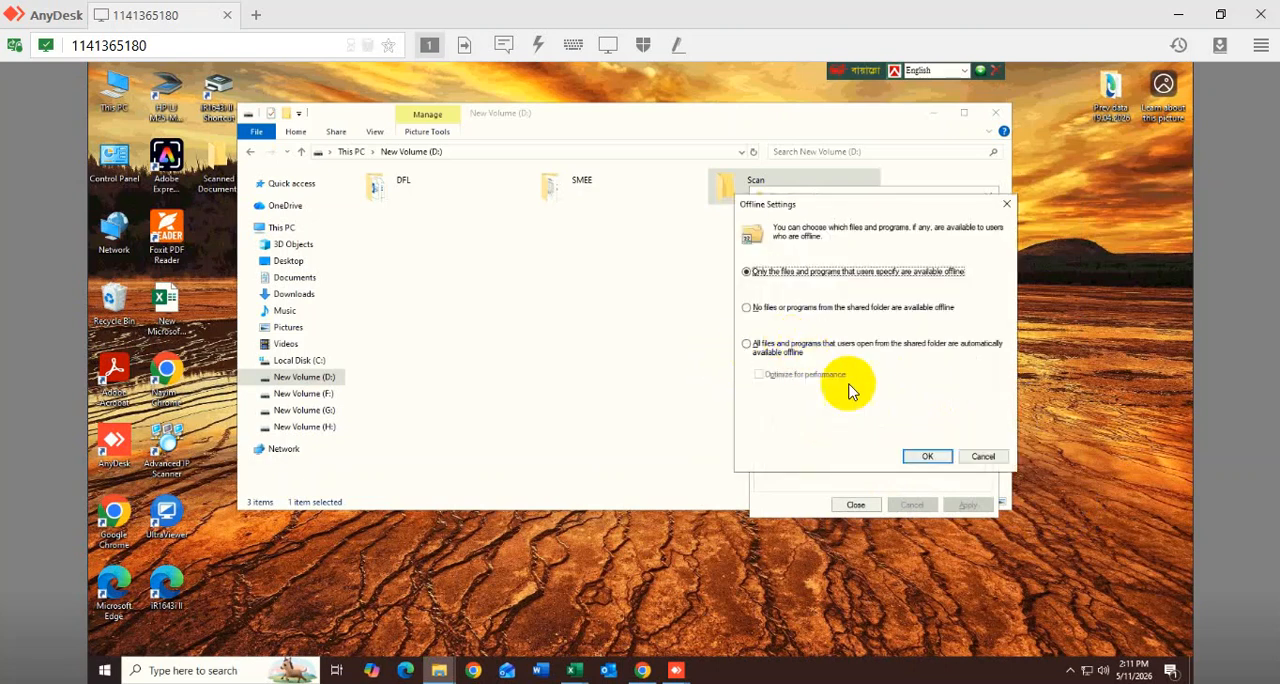
click(923, 458)
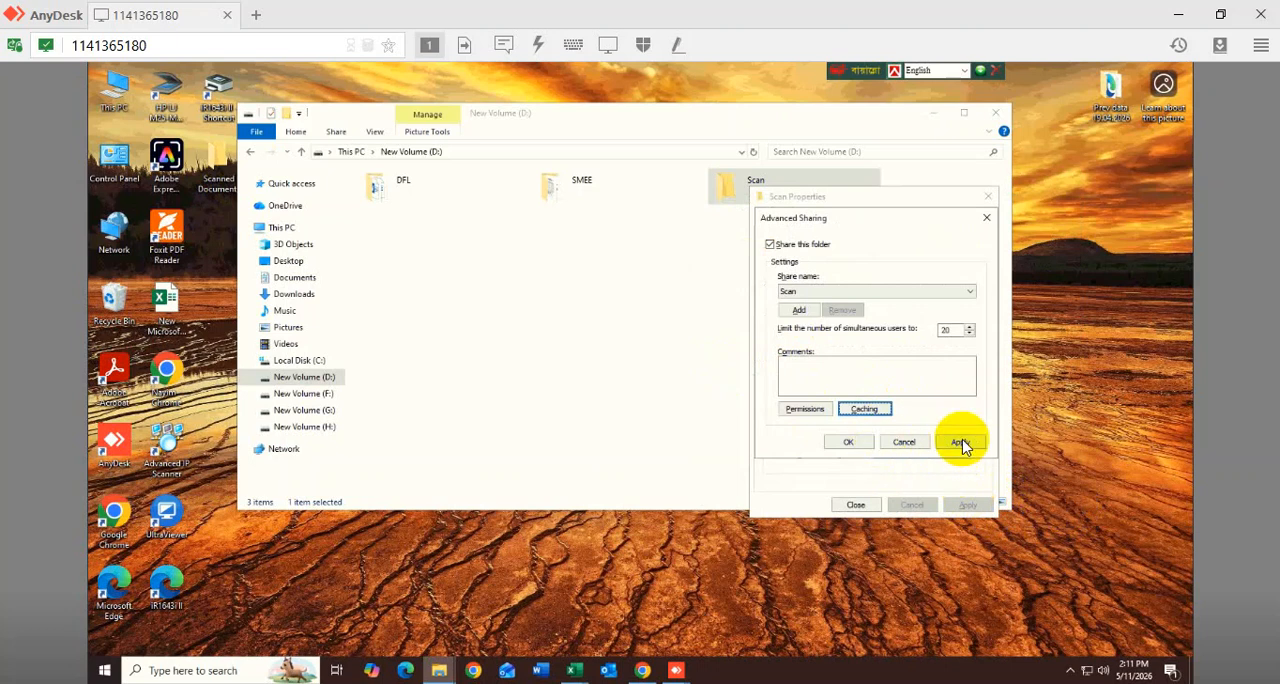
click(848, 442)
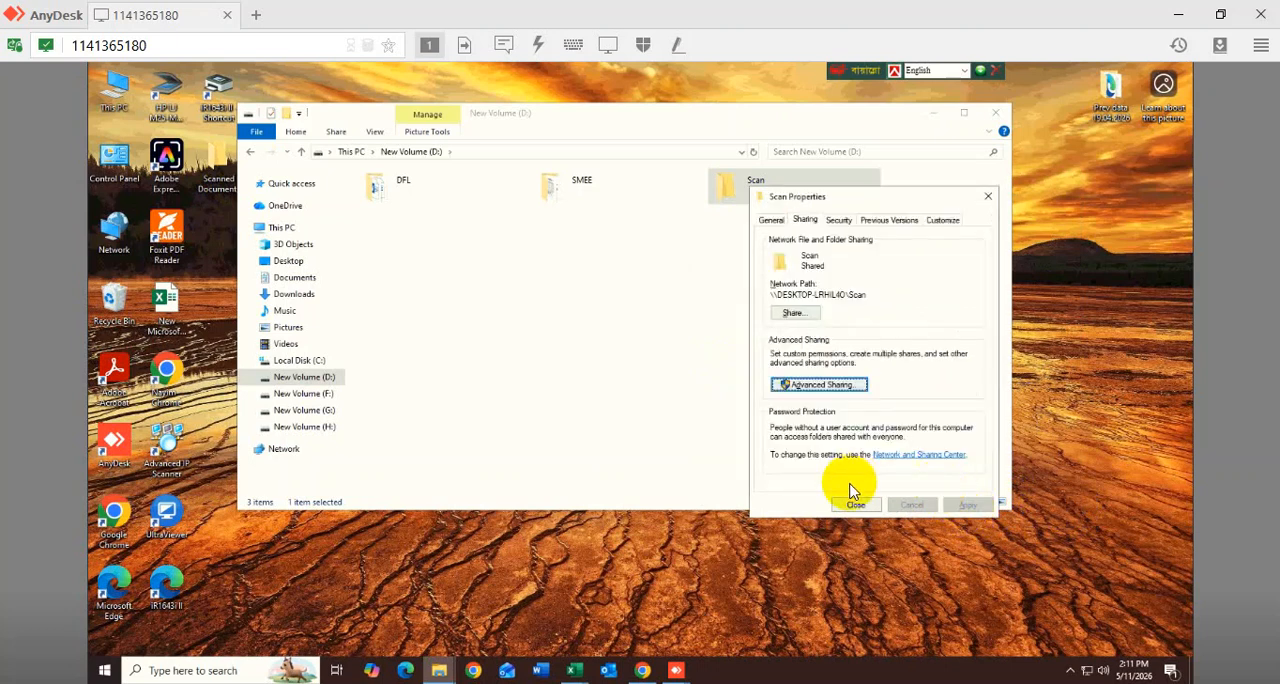
- Check the network sharing options for Guest or Public and All Networks, including password protected sharing turned off, and save them
click(929, 456)
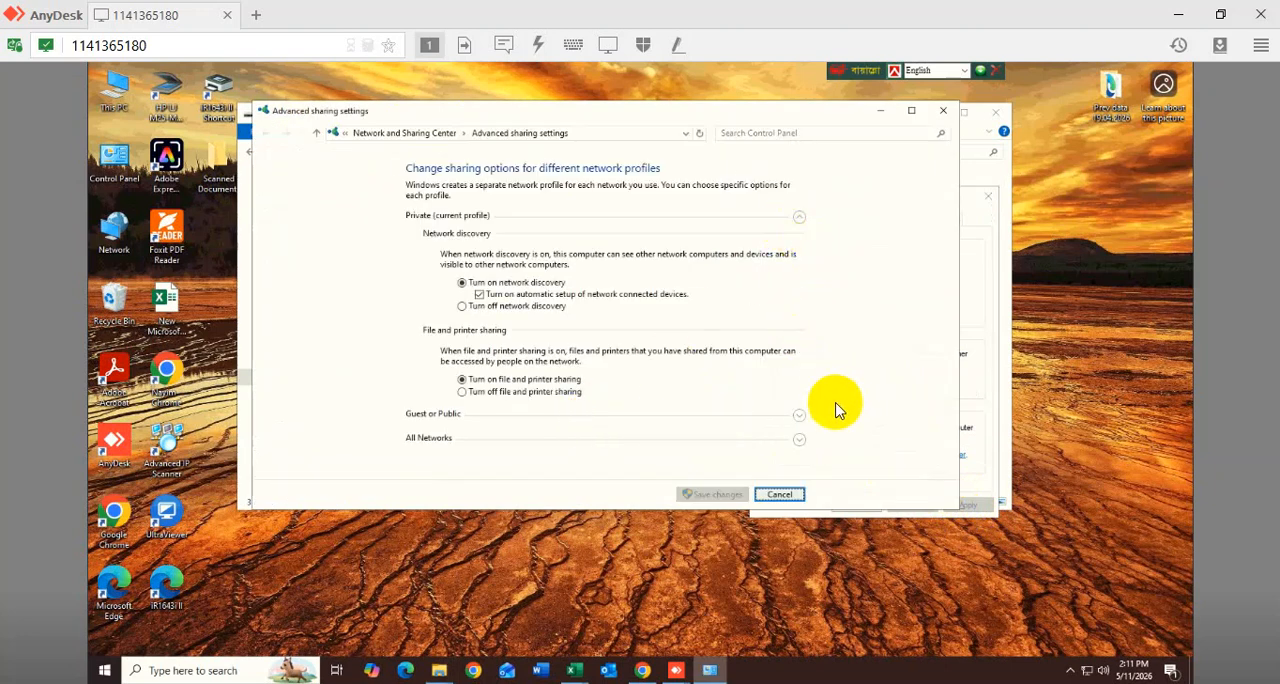
click(798, 416)
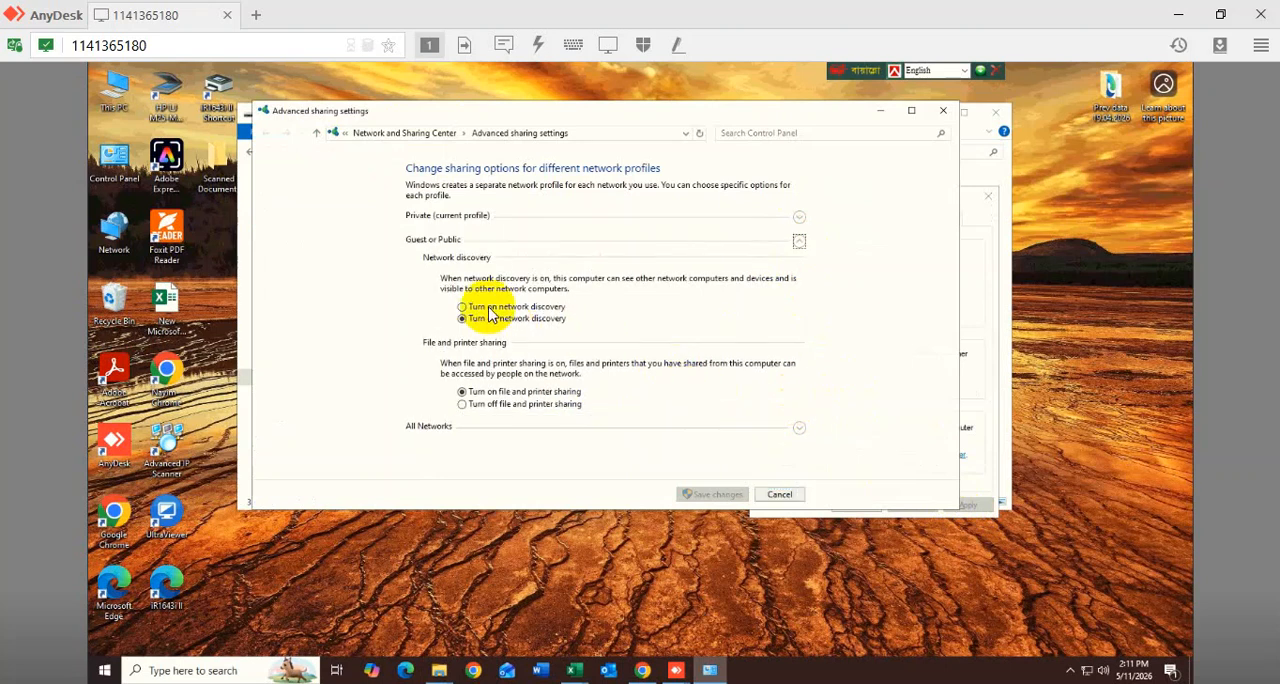
click(800, 430)
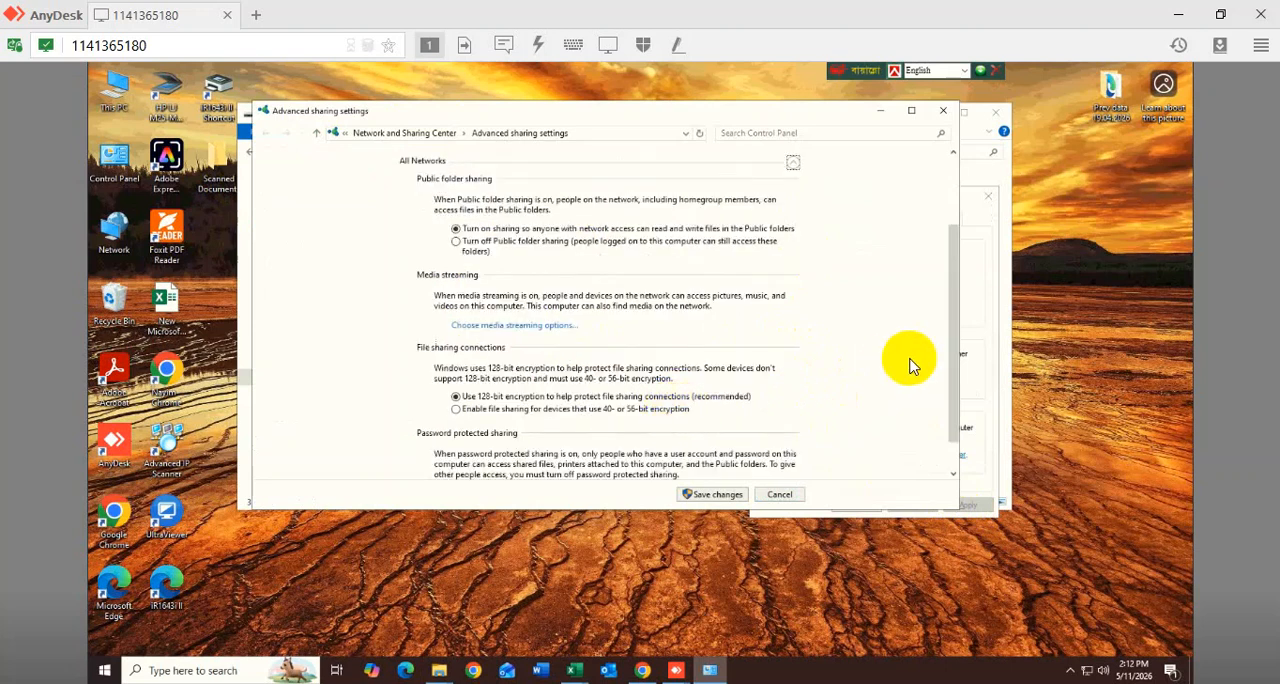
drag(951, 400, 954, 456)
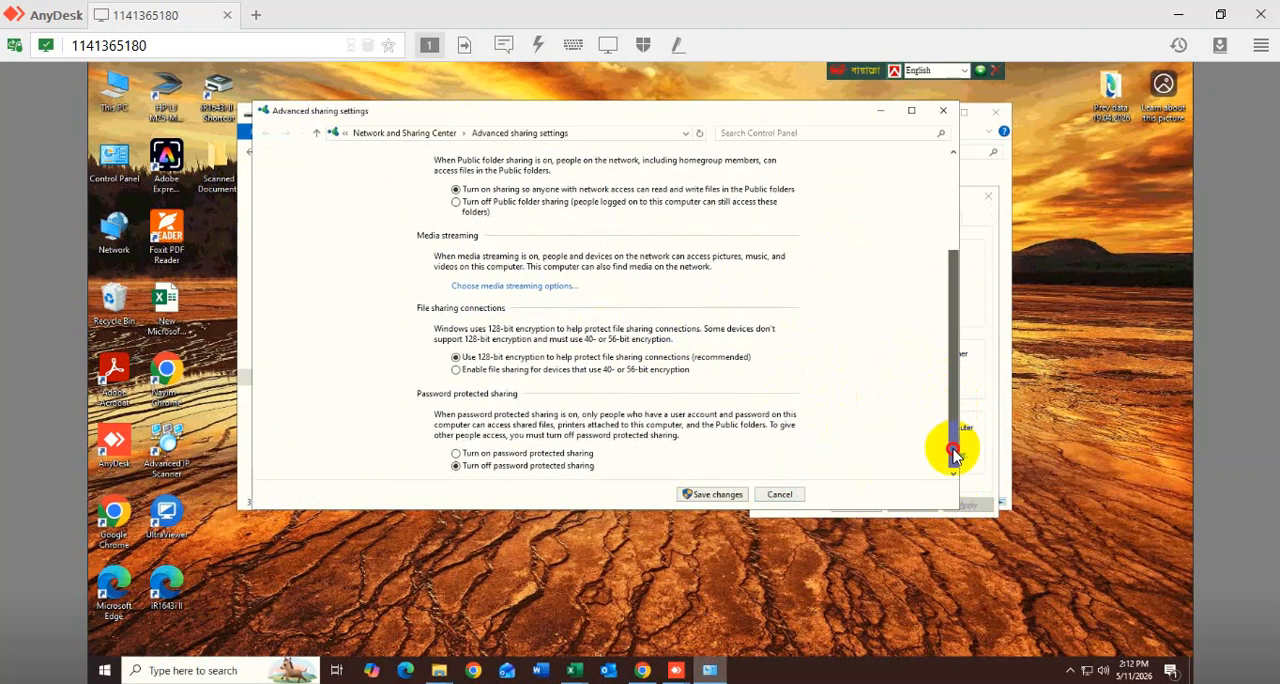
click(727, 490)
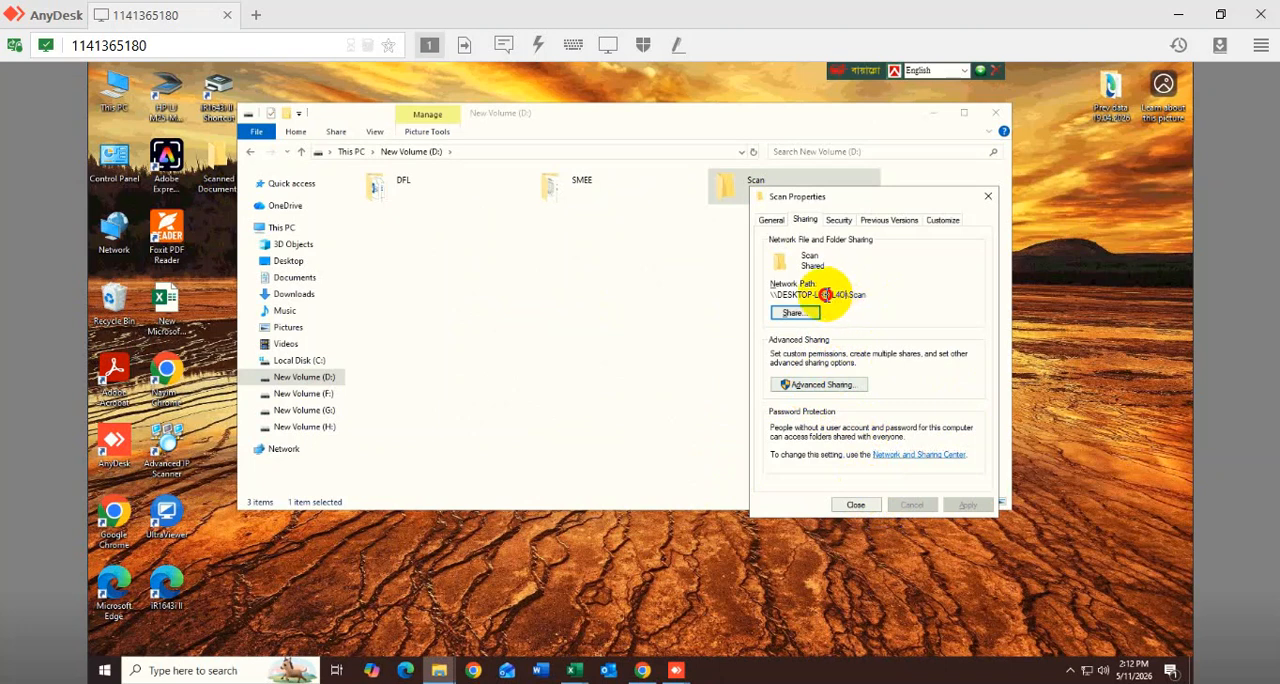
- Copy \\DESKTOP-LRHIL4O from the Scan folder's network path into the Host Name of address book destination 05
drag(826, 294, 764, 294)
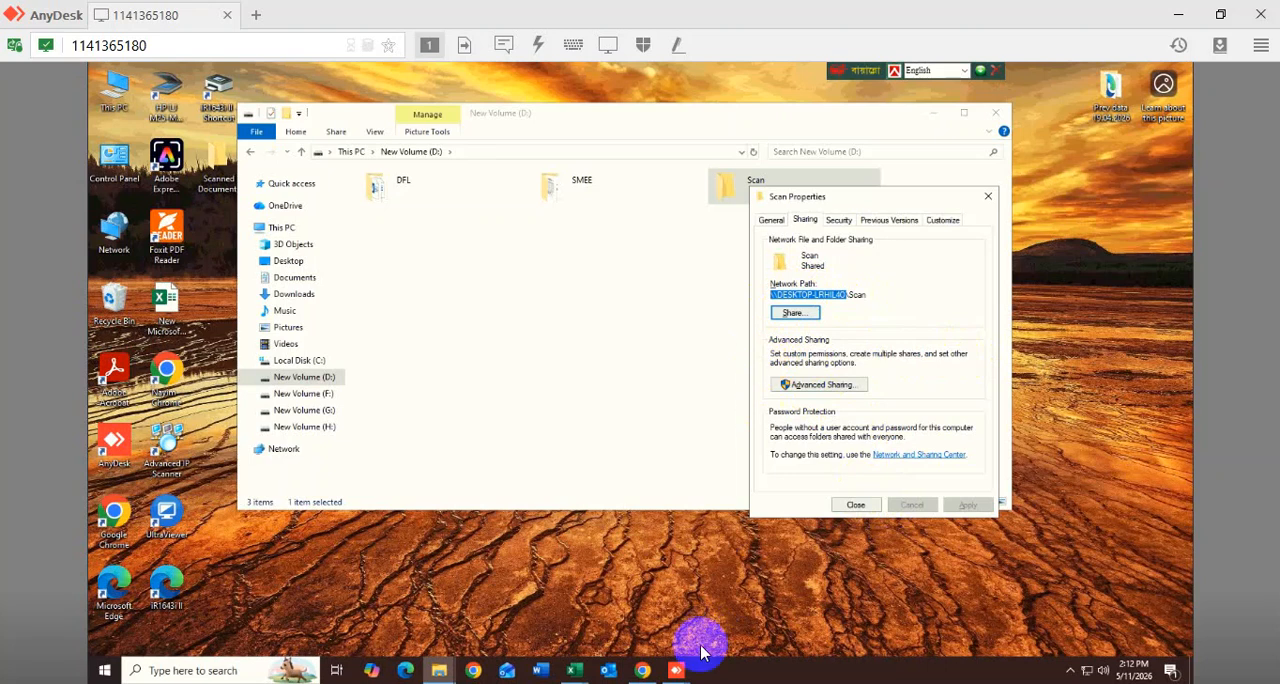
click(643, 671)
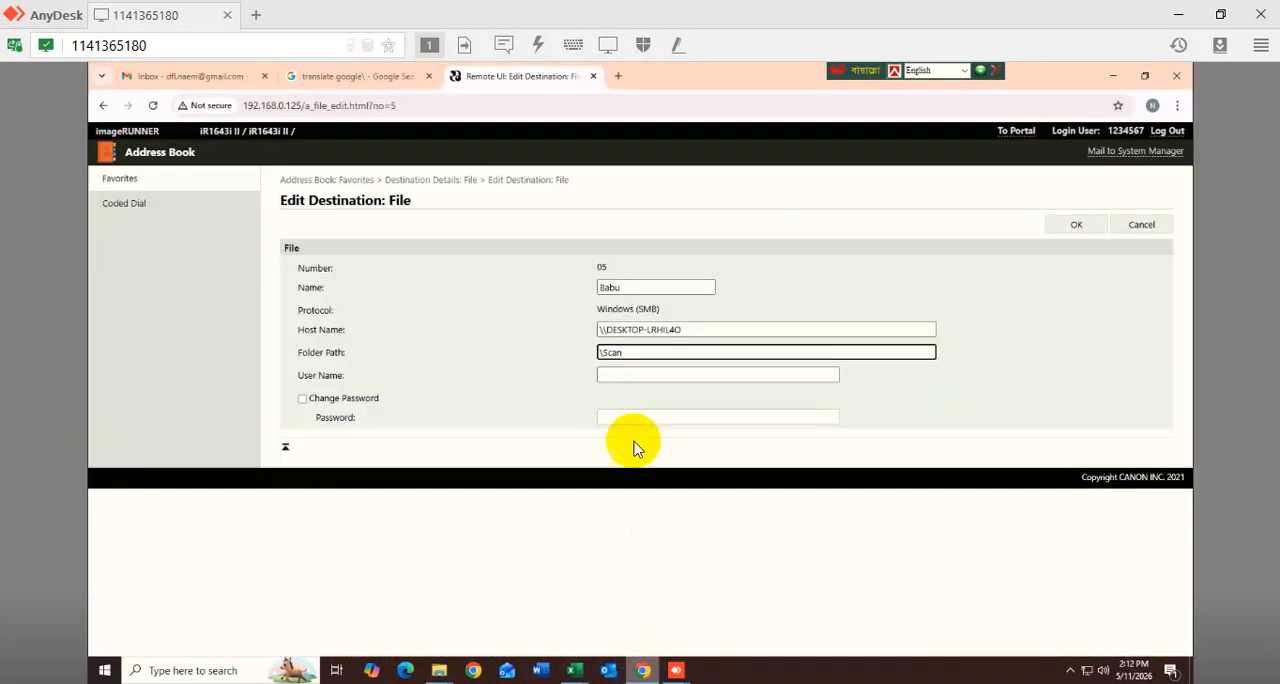
click(692, 330)
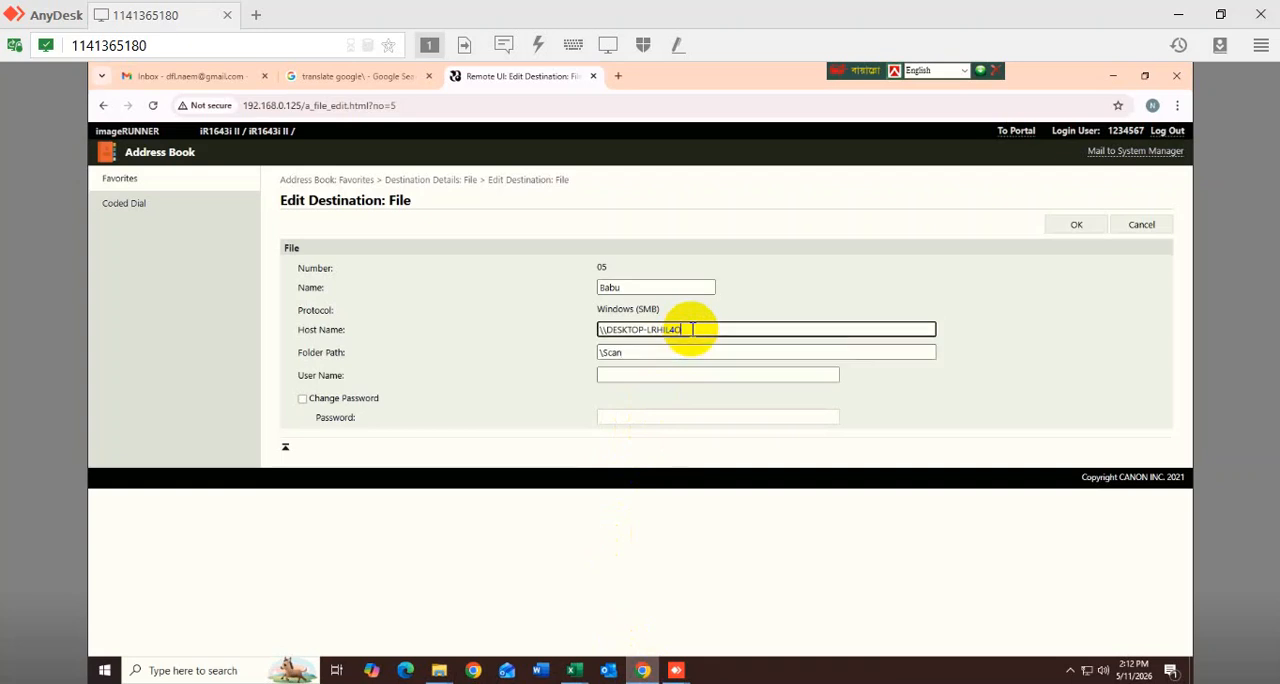
drag(692, 330, 561, 333)
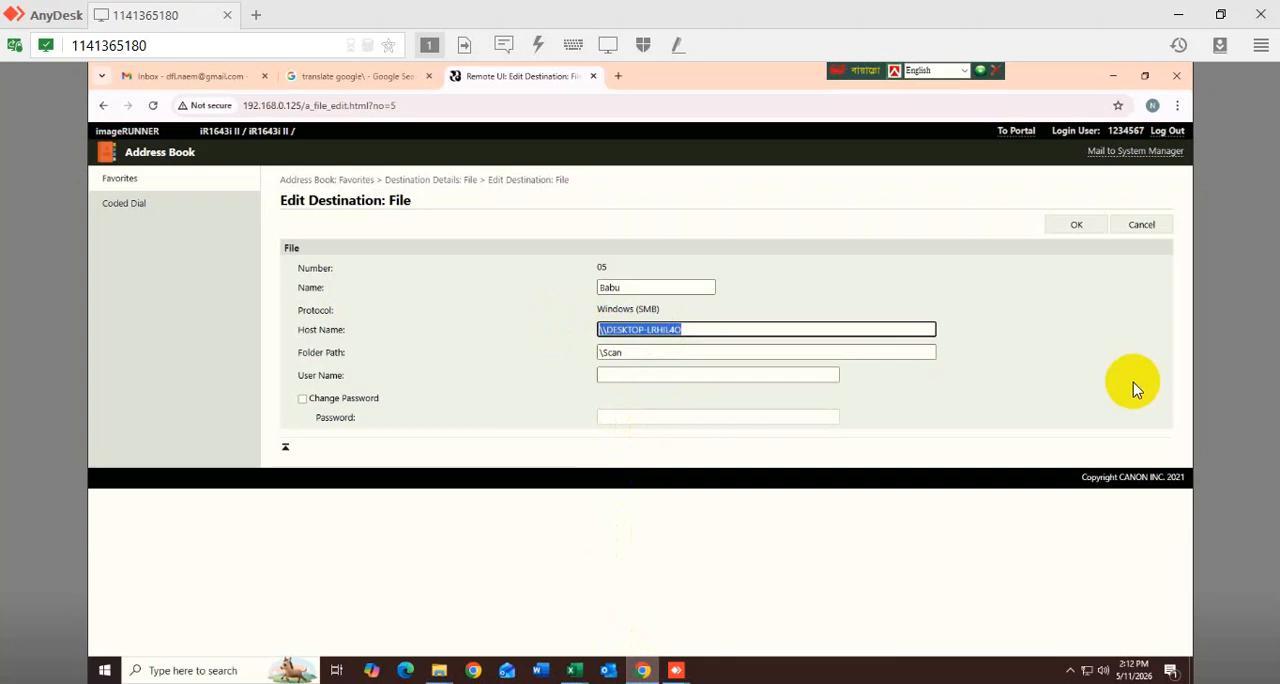
text(\\DESKTOP-LRHIL4O)
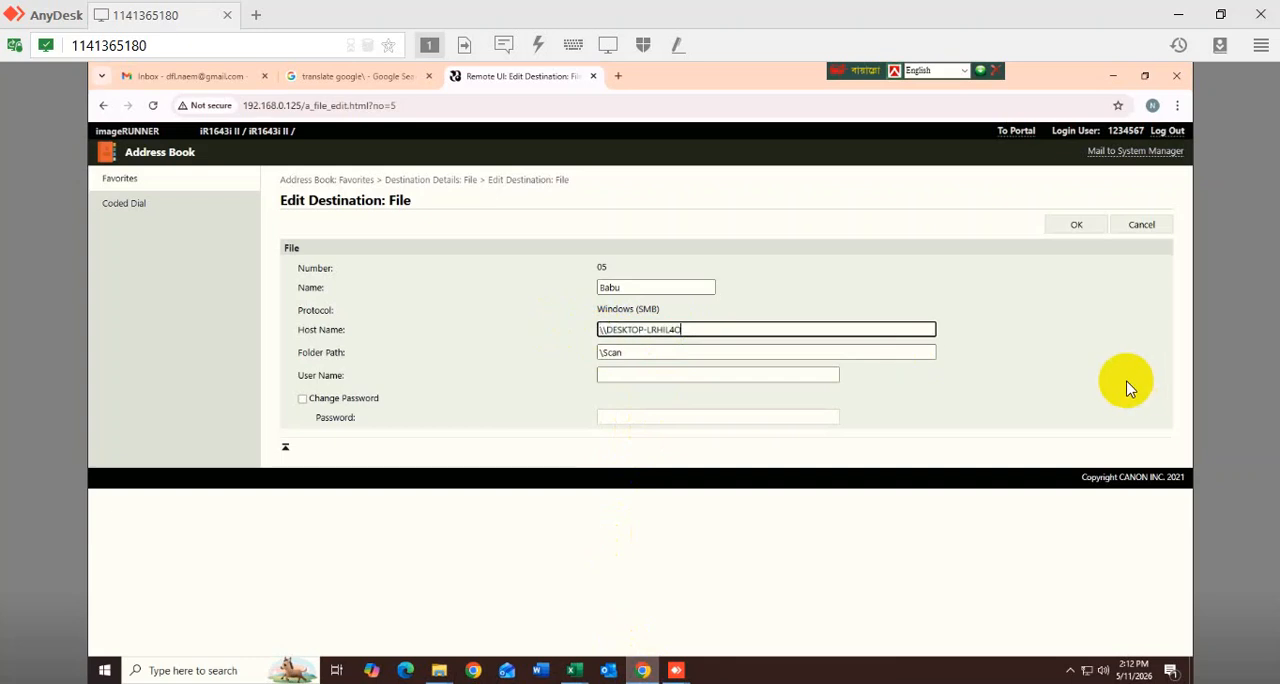
- Match destination 05's Folder Path to the \Scan part of the shared folder's network path
click(1115, 80)
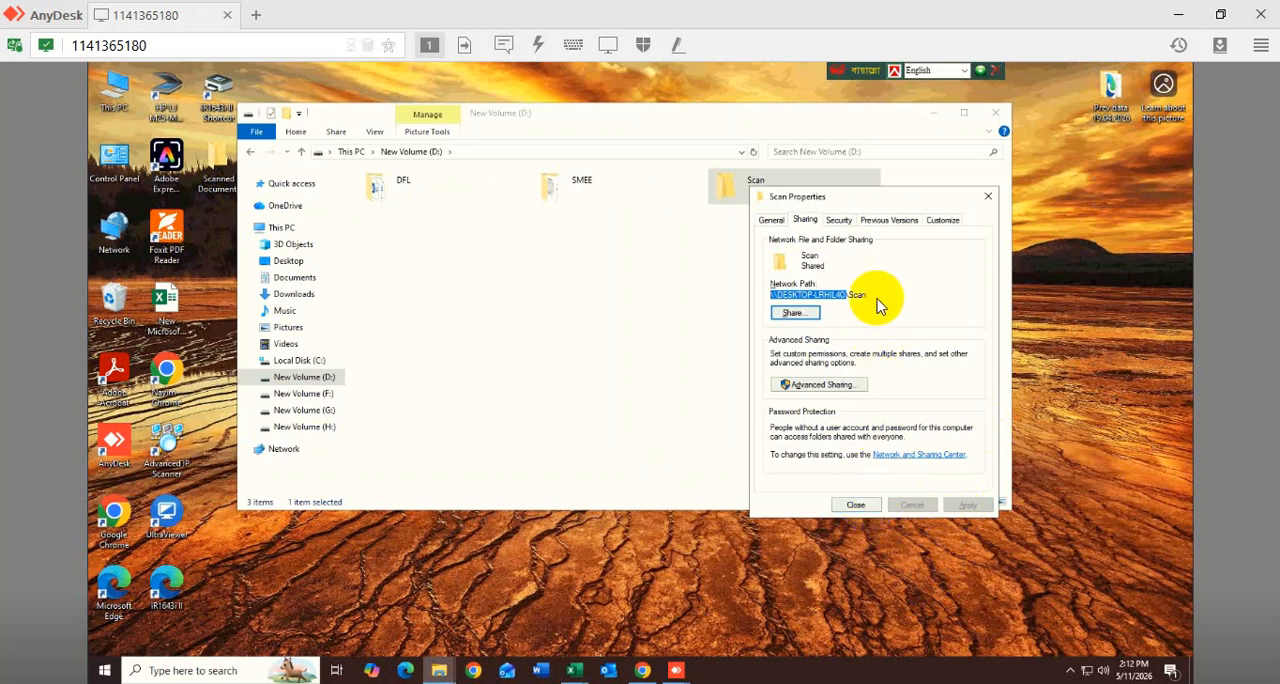
drag(875, 297, 846, 295)
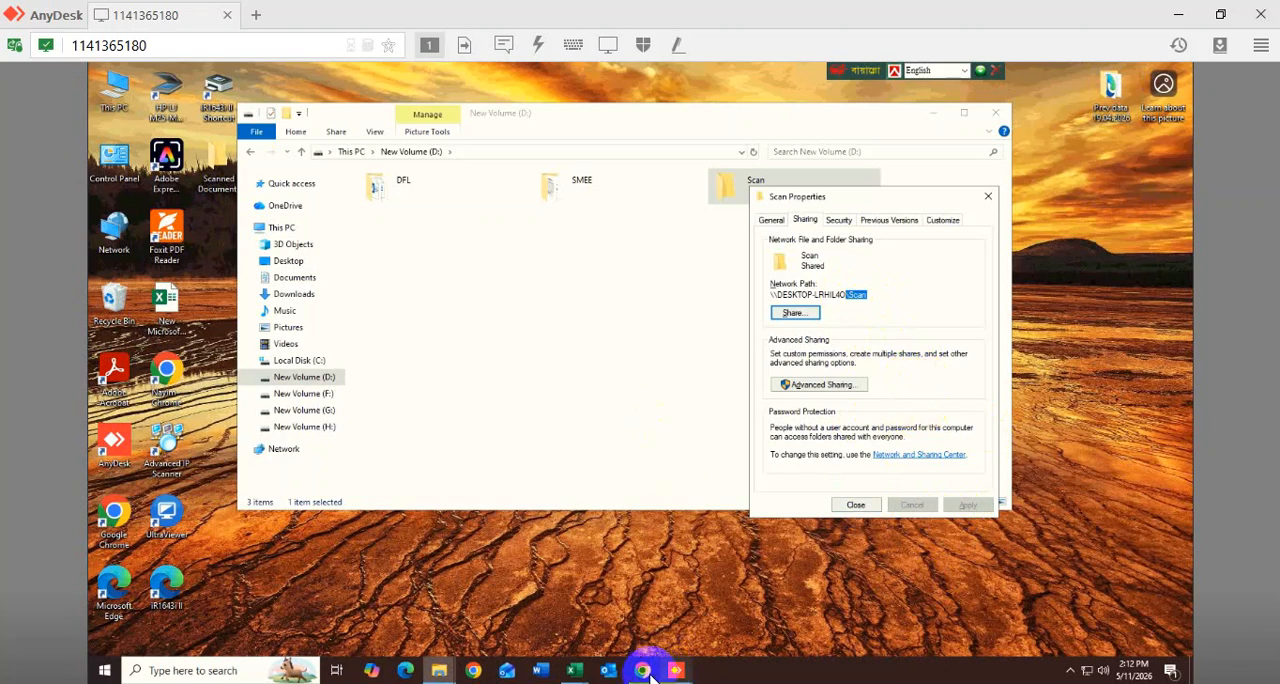
mouse_move(650, 665)
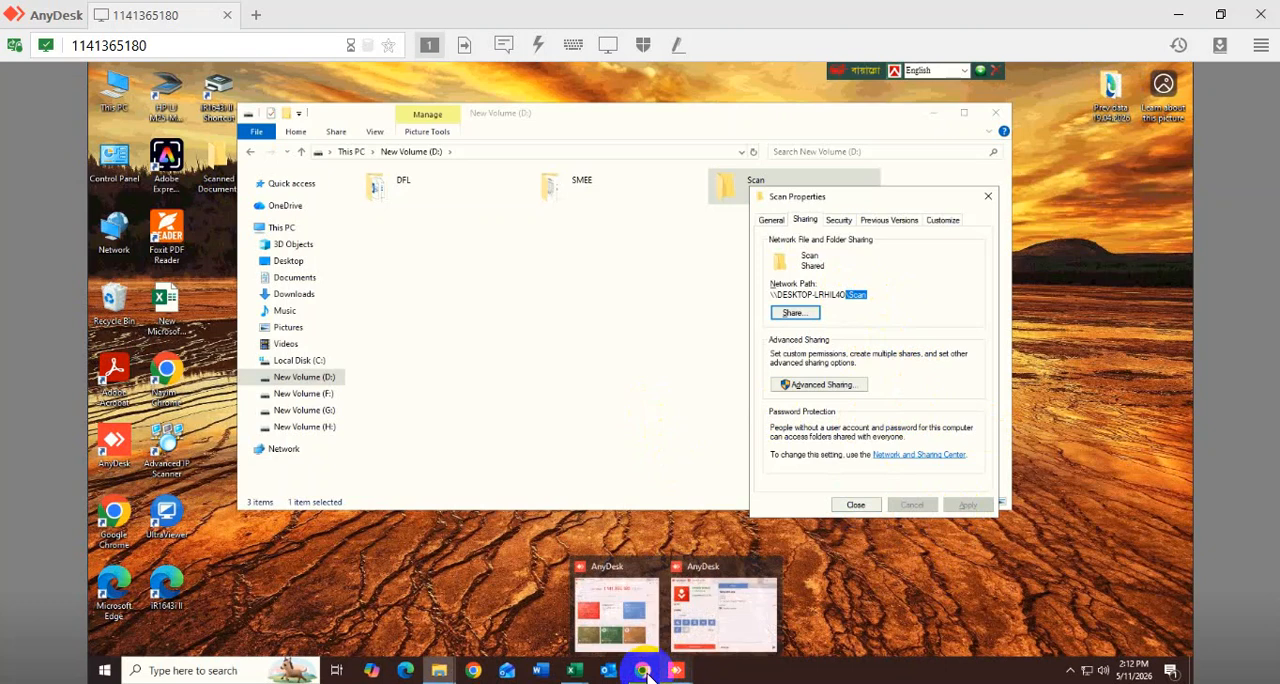
click(651, 640)
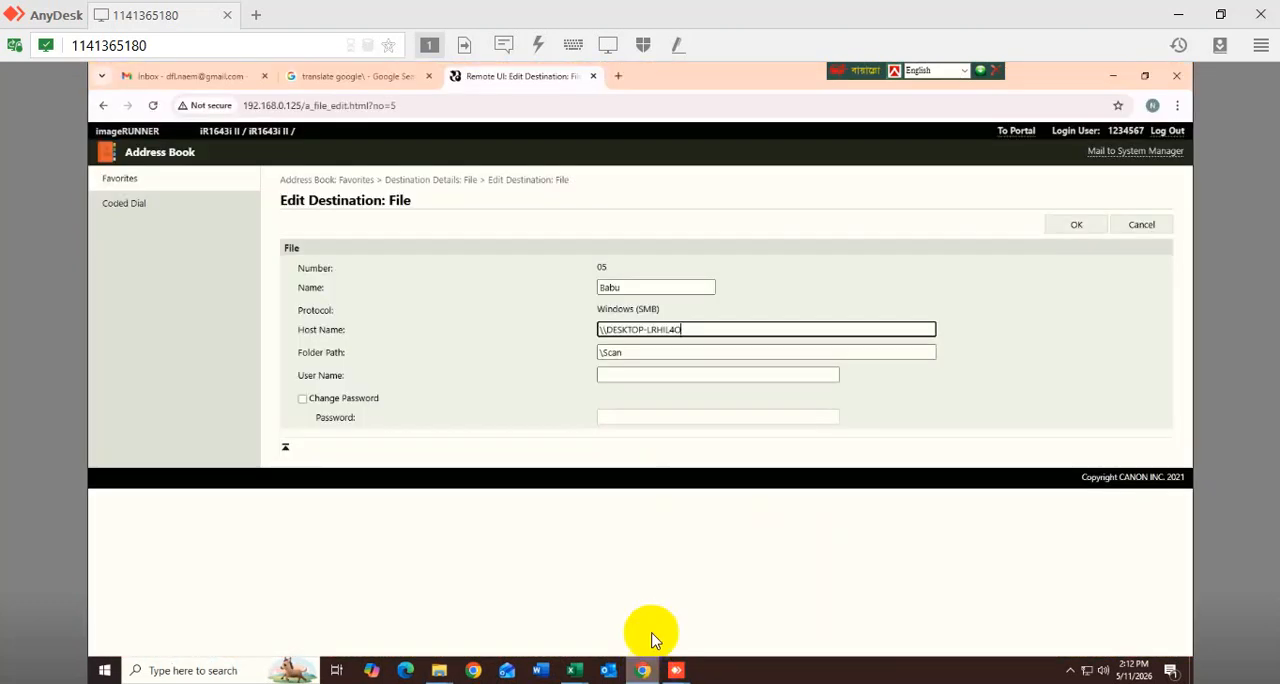
click(647, 351)
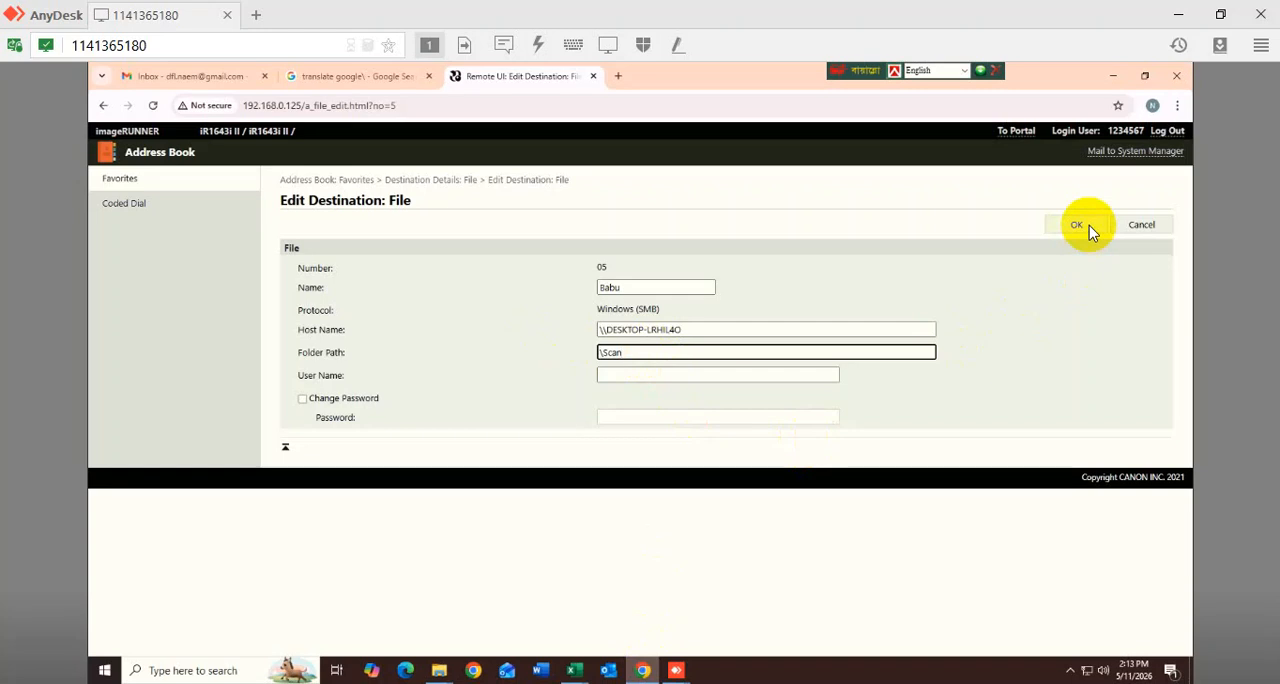
- Close the Scan folder's properties and create a desktop shortcut to the folder
click(1113, 80)
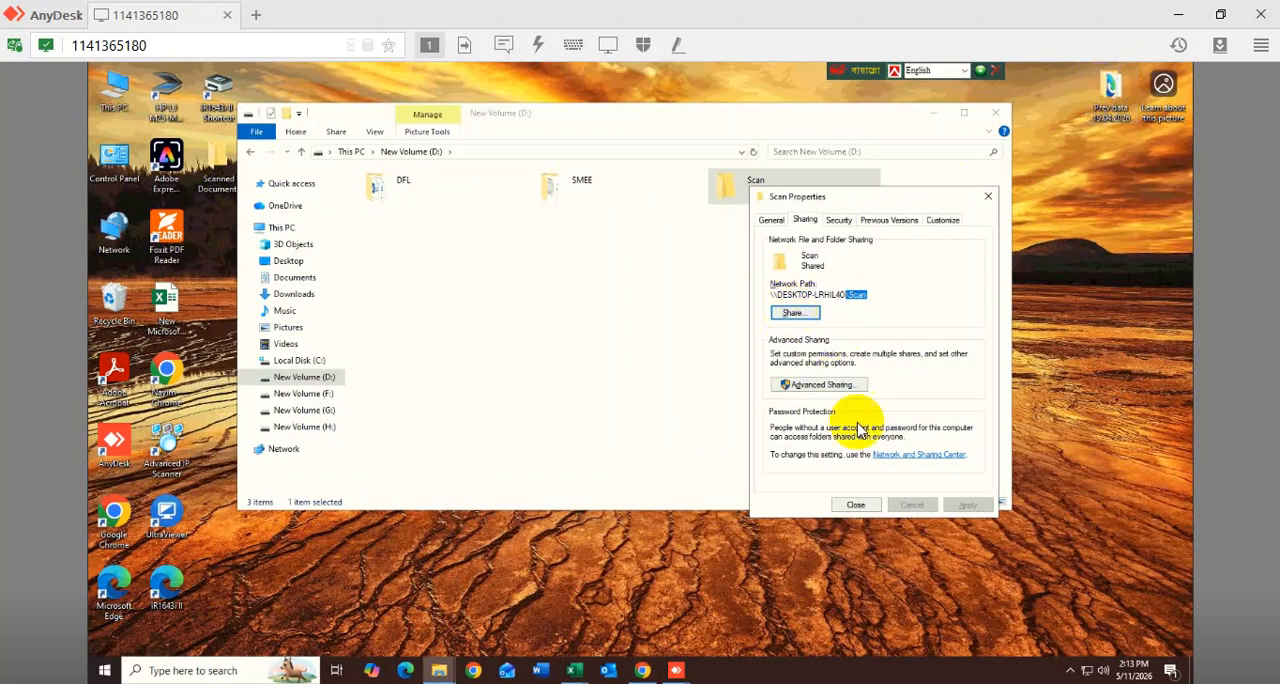
click(858, 505)
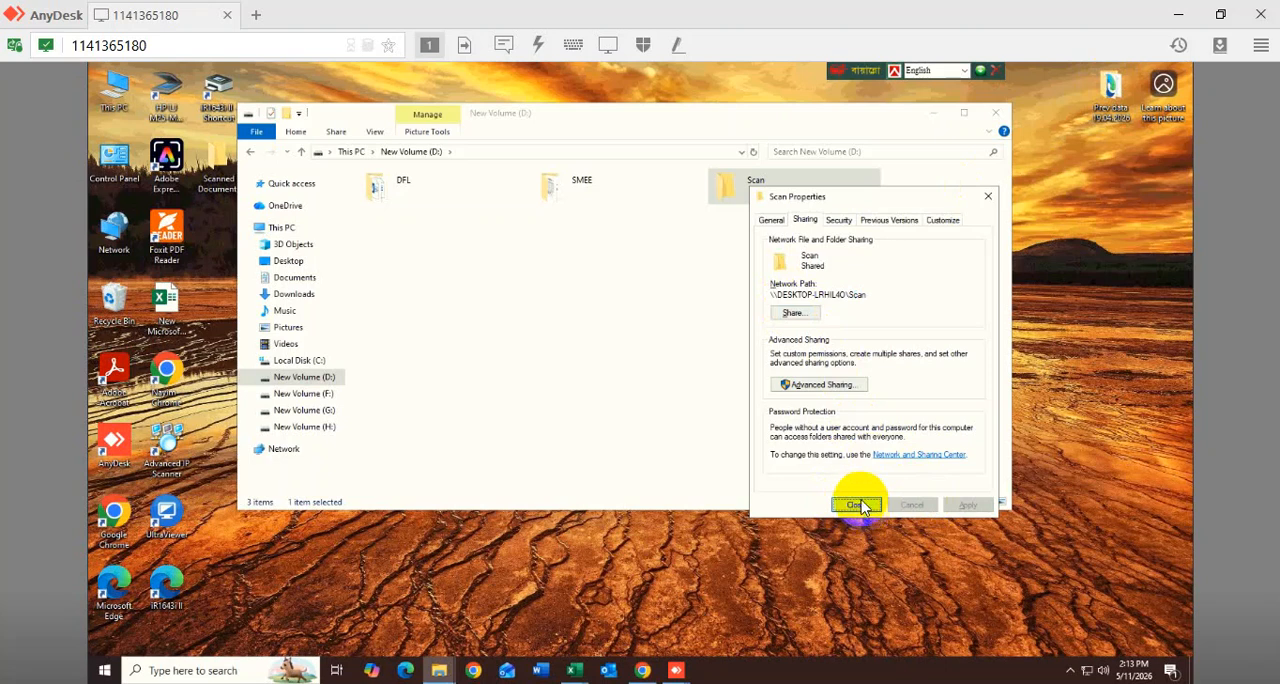
click(858, 505)
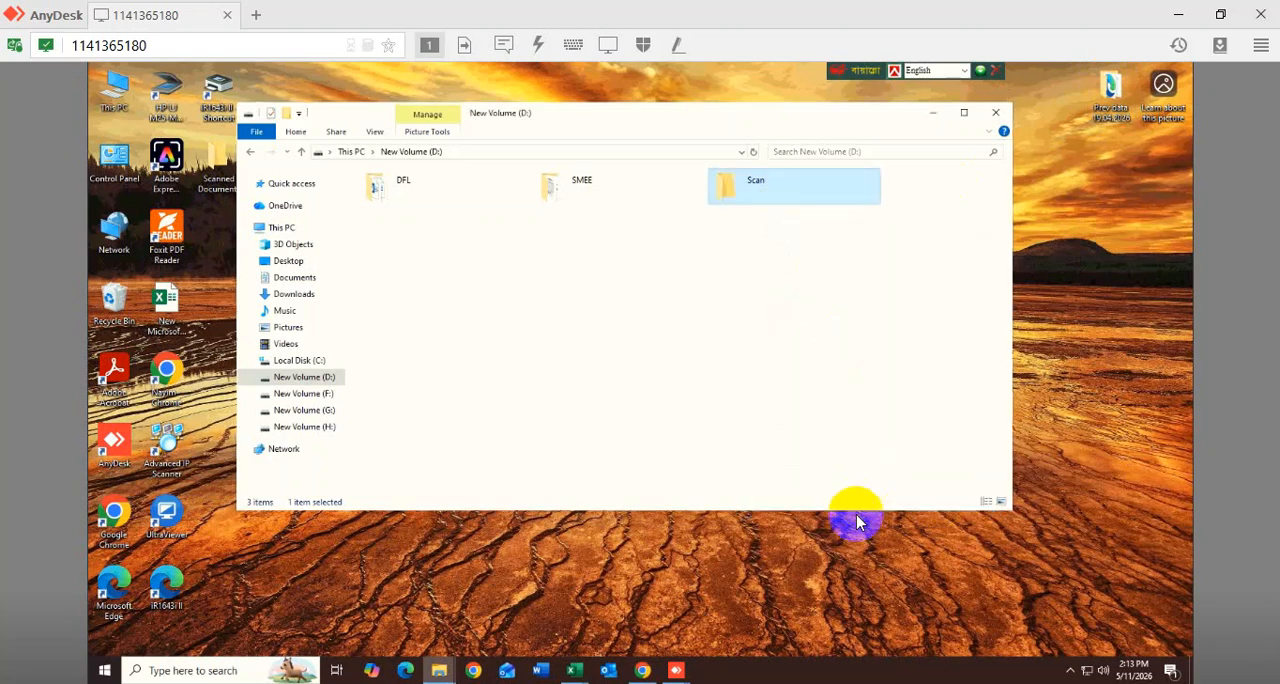
right_click(785, 185)
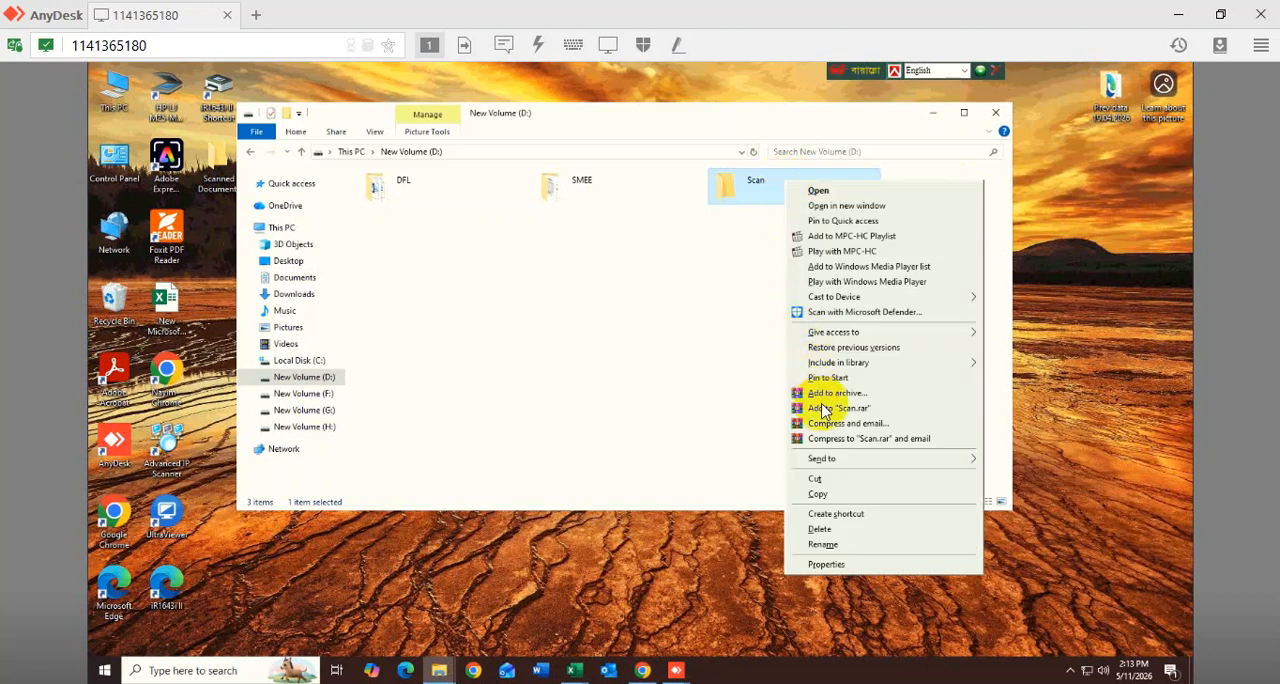
mouse_move(834, 460)
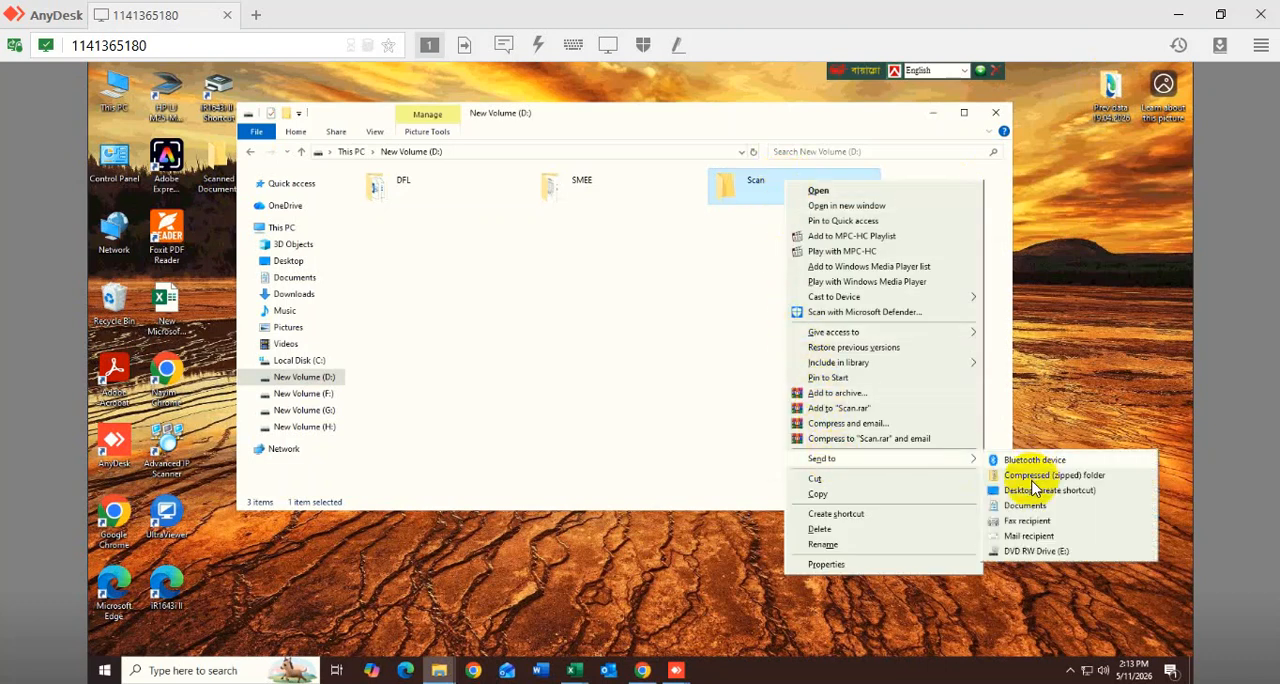
click(1032, 491)
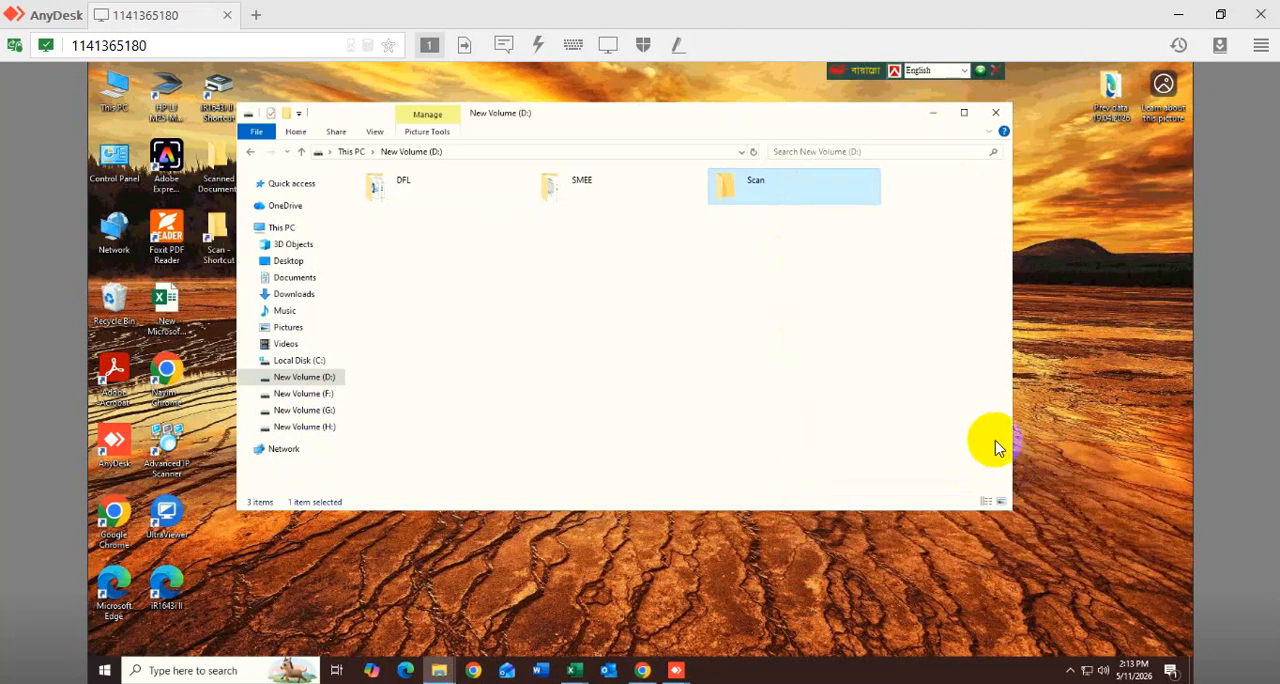
- Remove the Scanned Documents folder from the desktop
drag(570, 118, 649, 121)
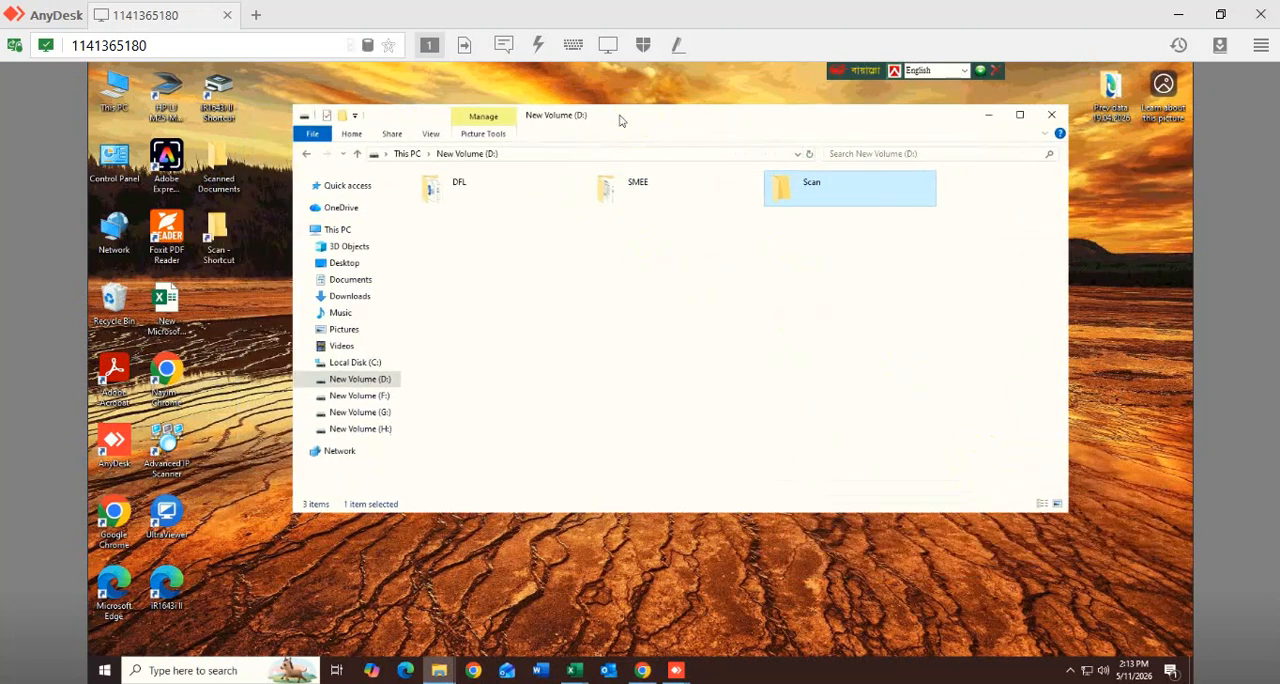
click(220, 160)
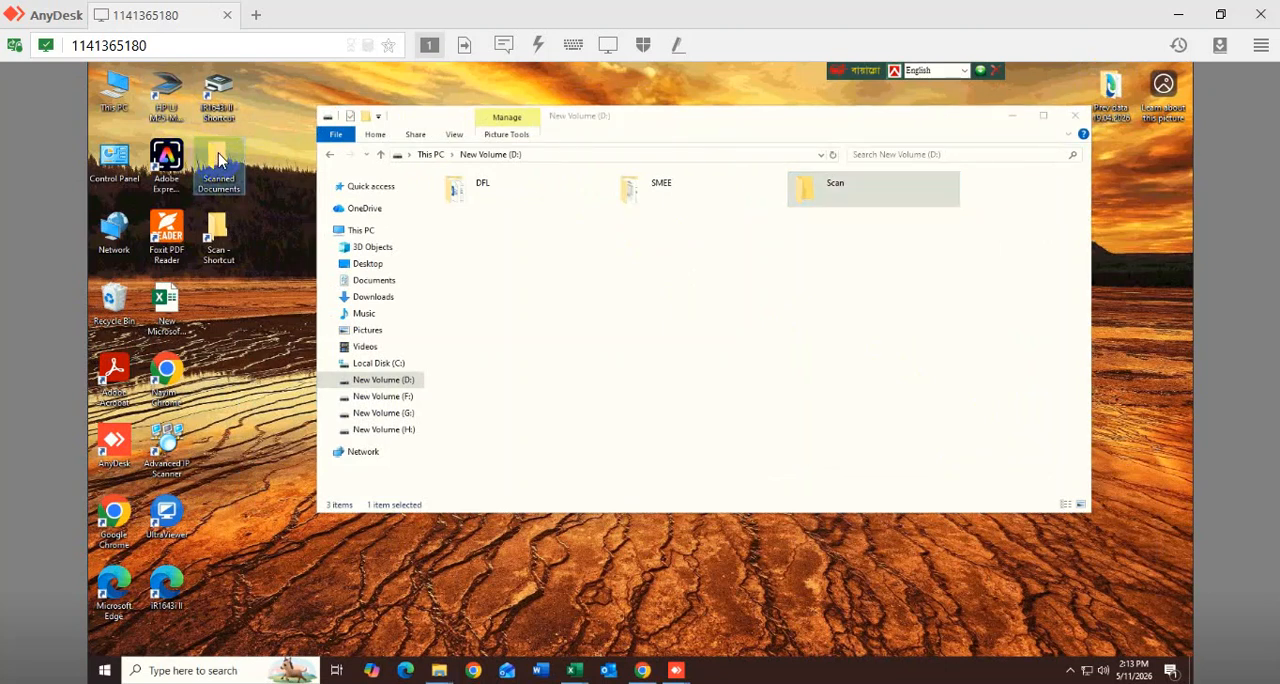
drag(240, 165, 445, 196)
- Look up the computer's user account folder in C:\Users
double_click(116, 92)
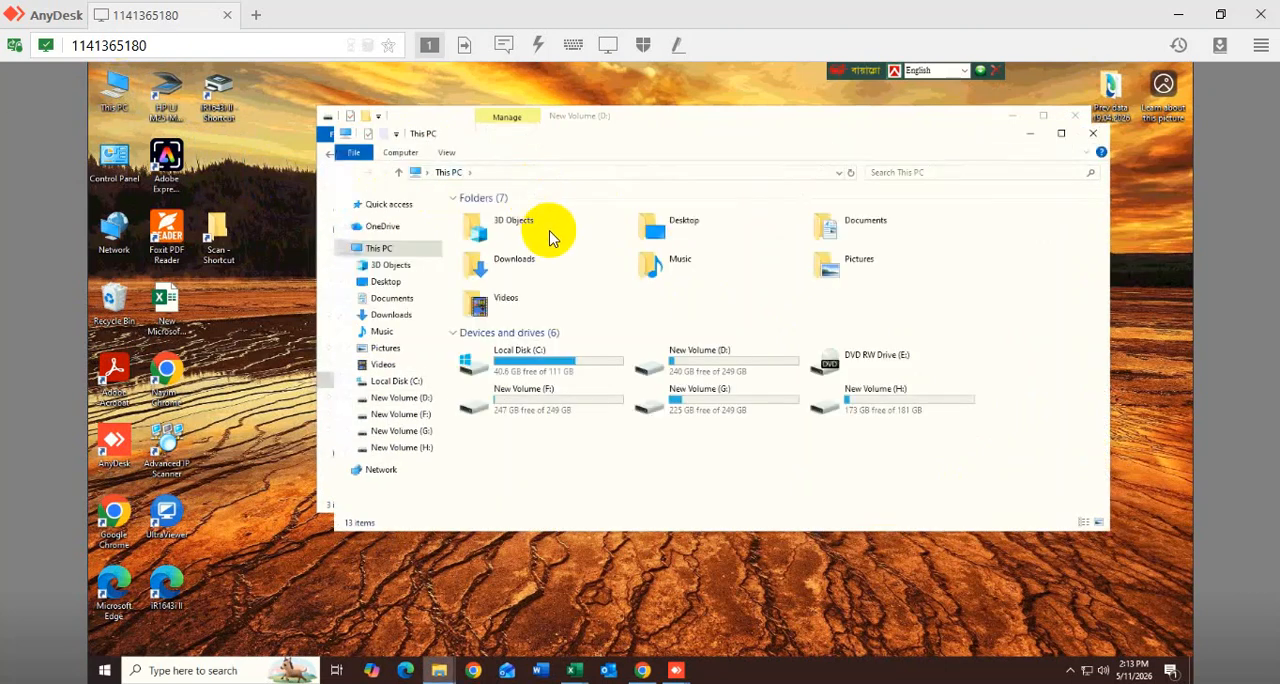
click(543, 372)
double_click(543, 372)
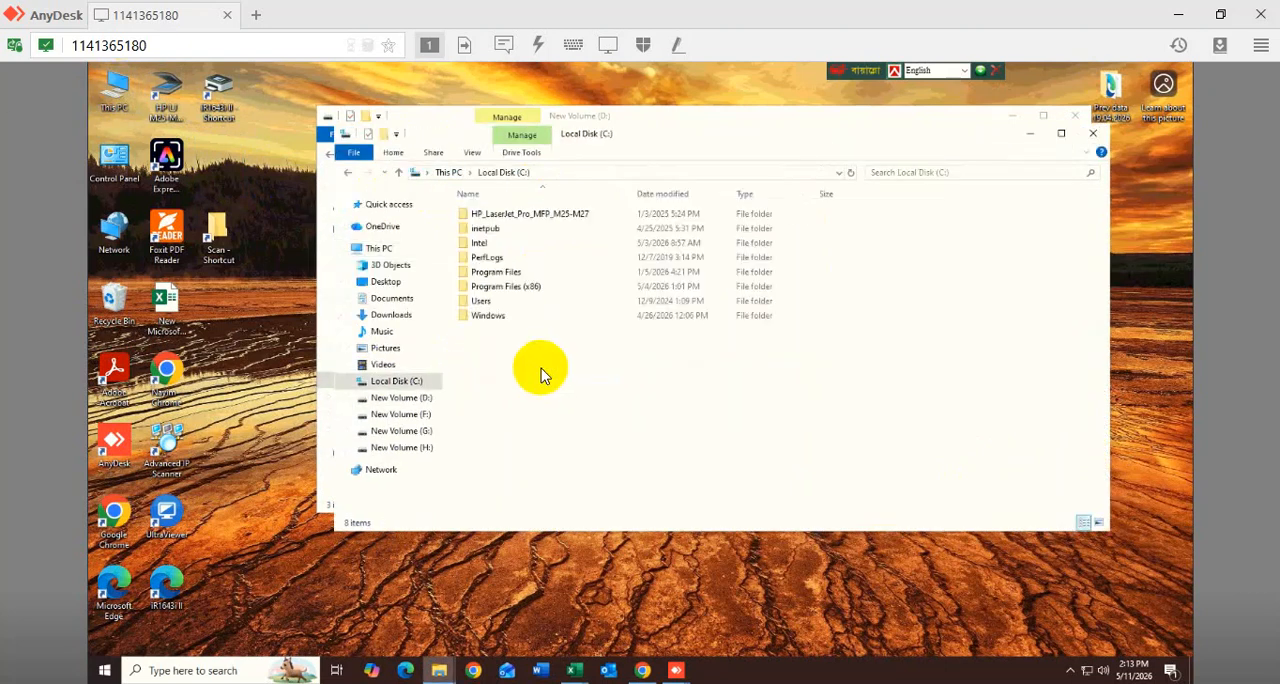
double_click(488, 301)
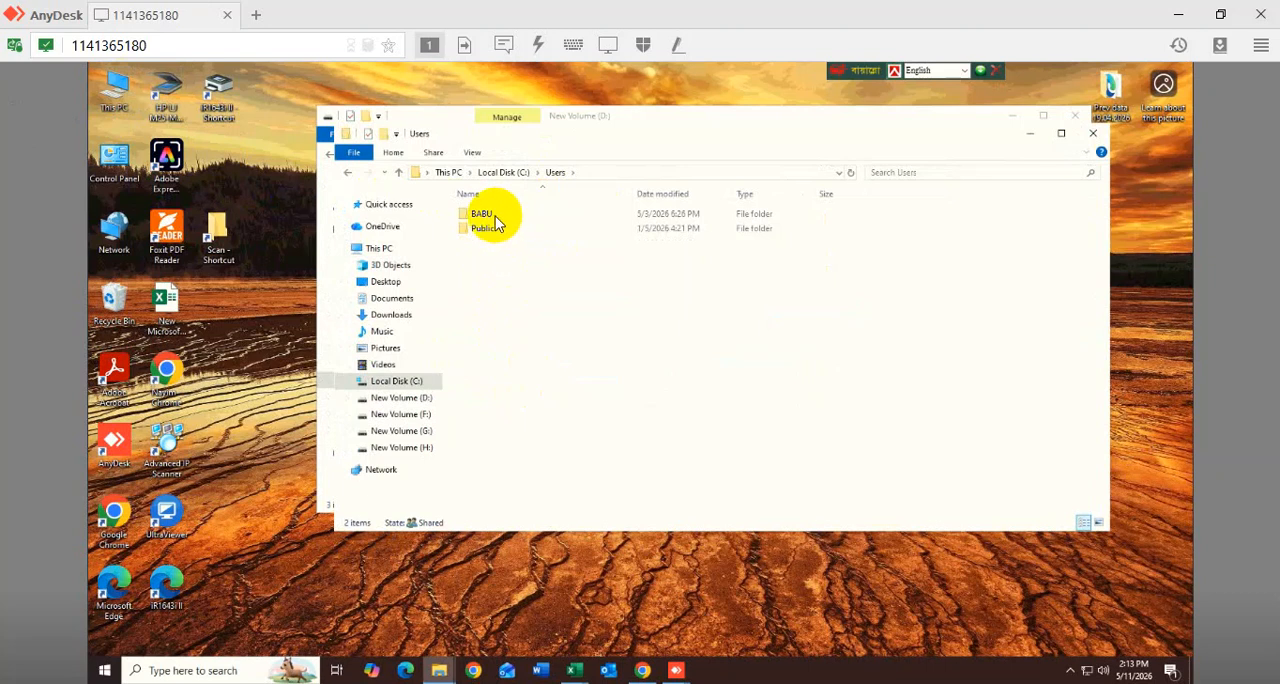
- Save file destination 05 in the printer's address book with User Name left blank, and return to the desktop
click(643, 670)
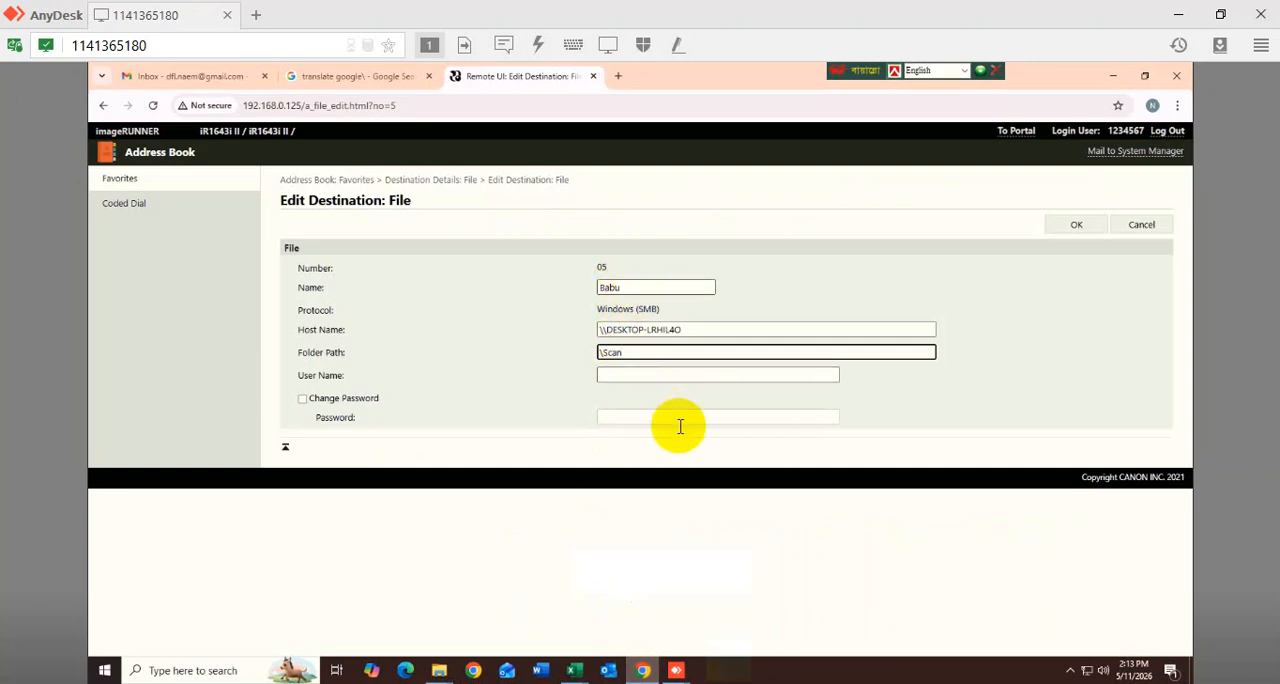
click(1076, 224)
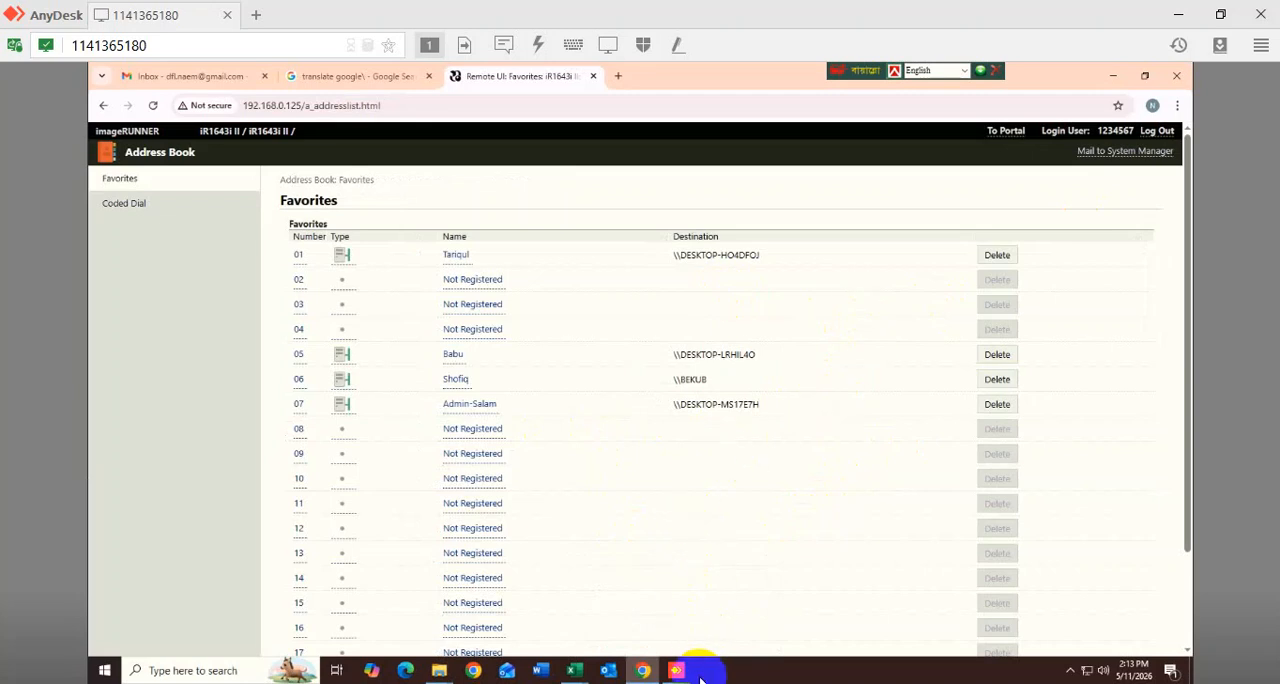
click(1112, 78)
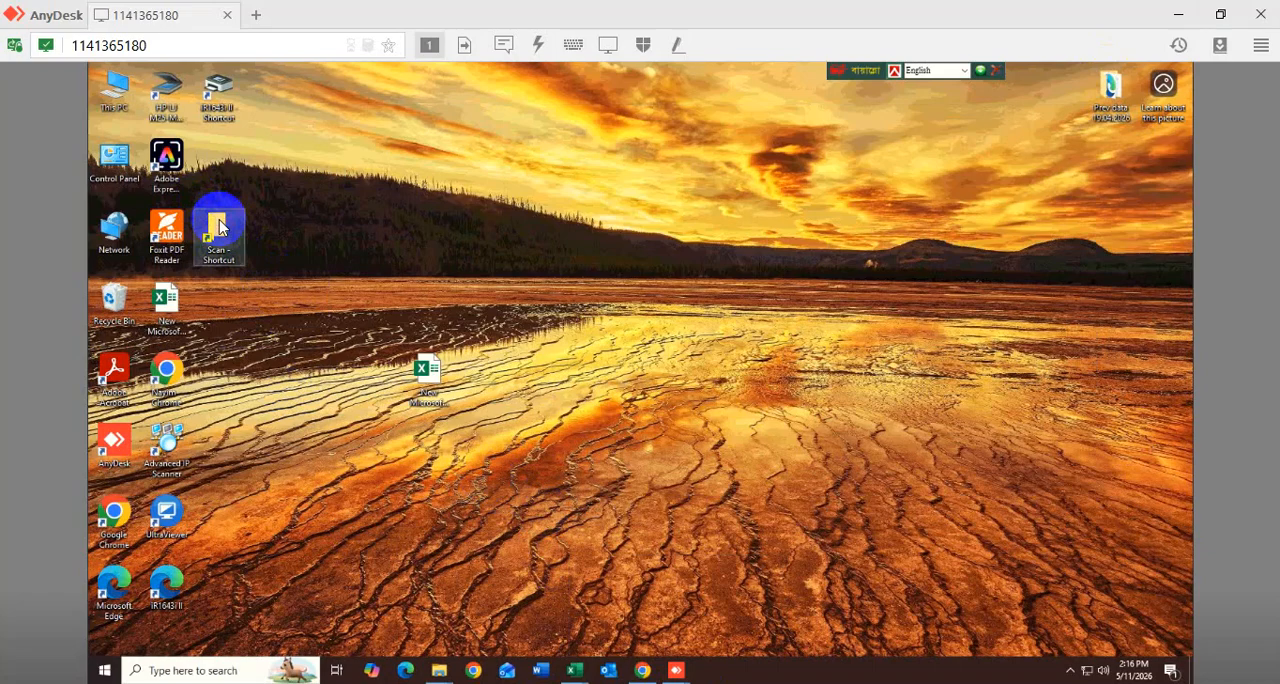
- Try to open the Scan folder from its desktop shortcut, and dismiss the OneDrive sign-in
double_click(220, 228)
click(220, 220)
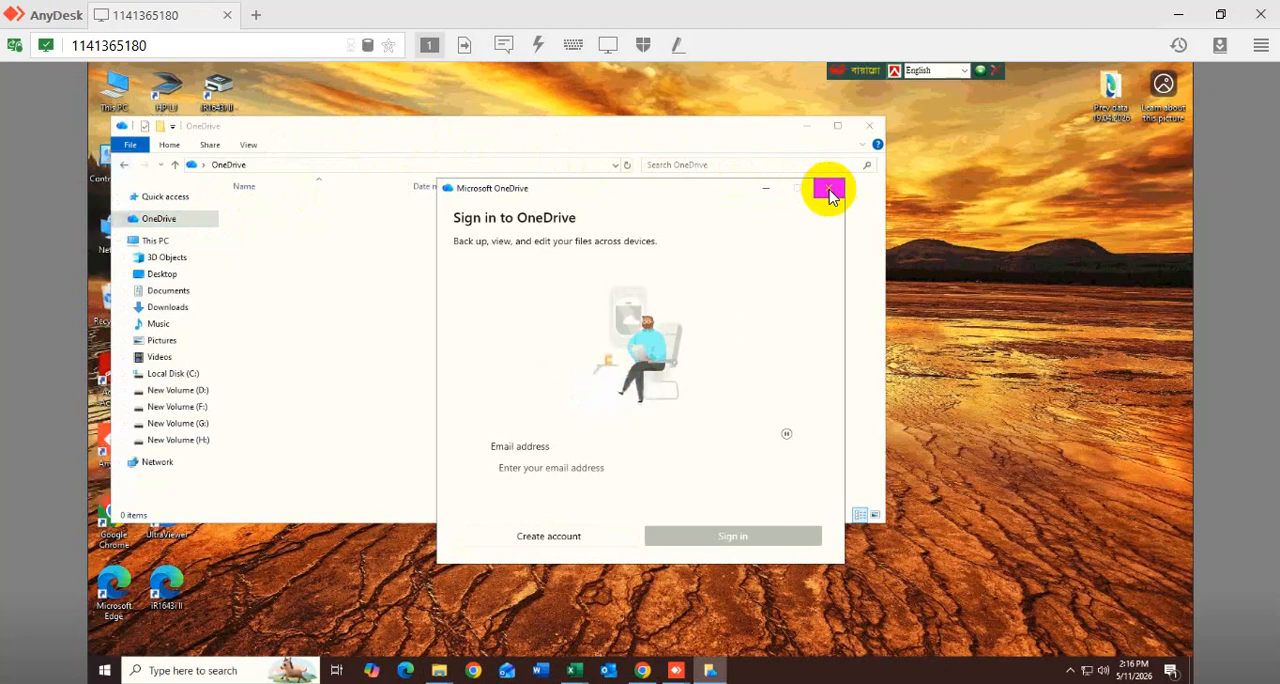
click(829, 192)
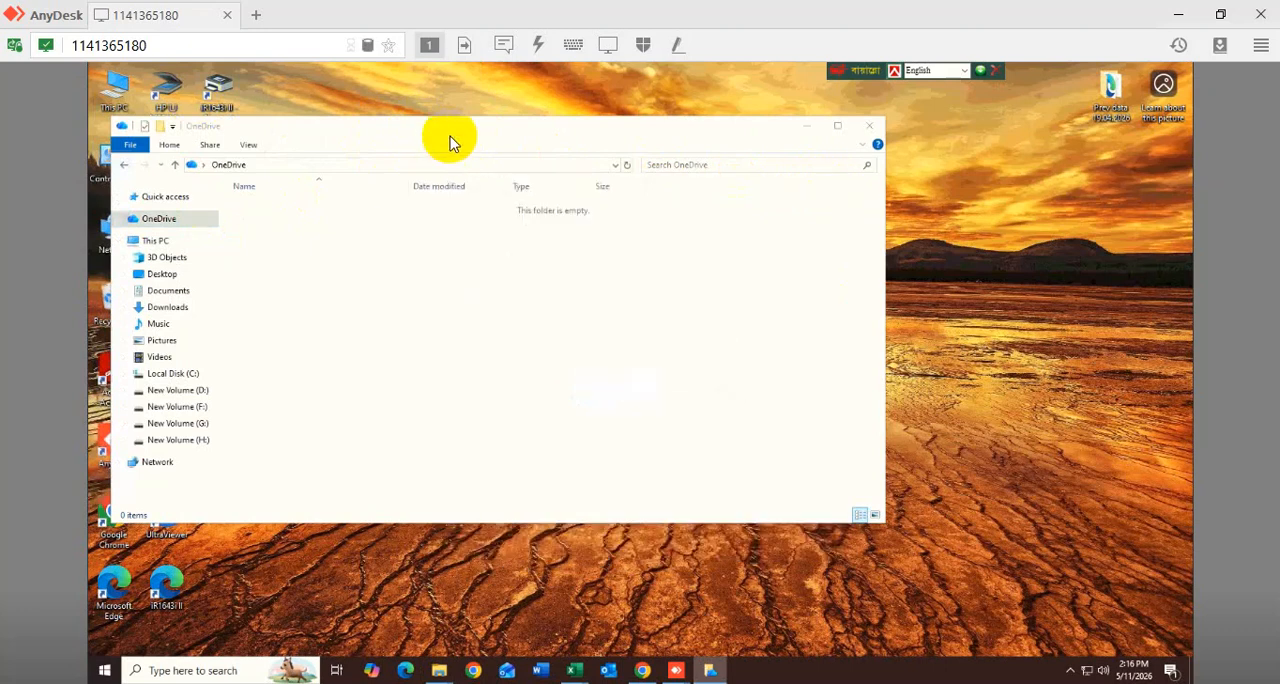
drag(450, 136, 583, 143)
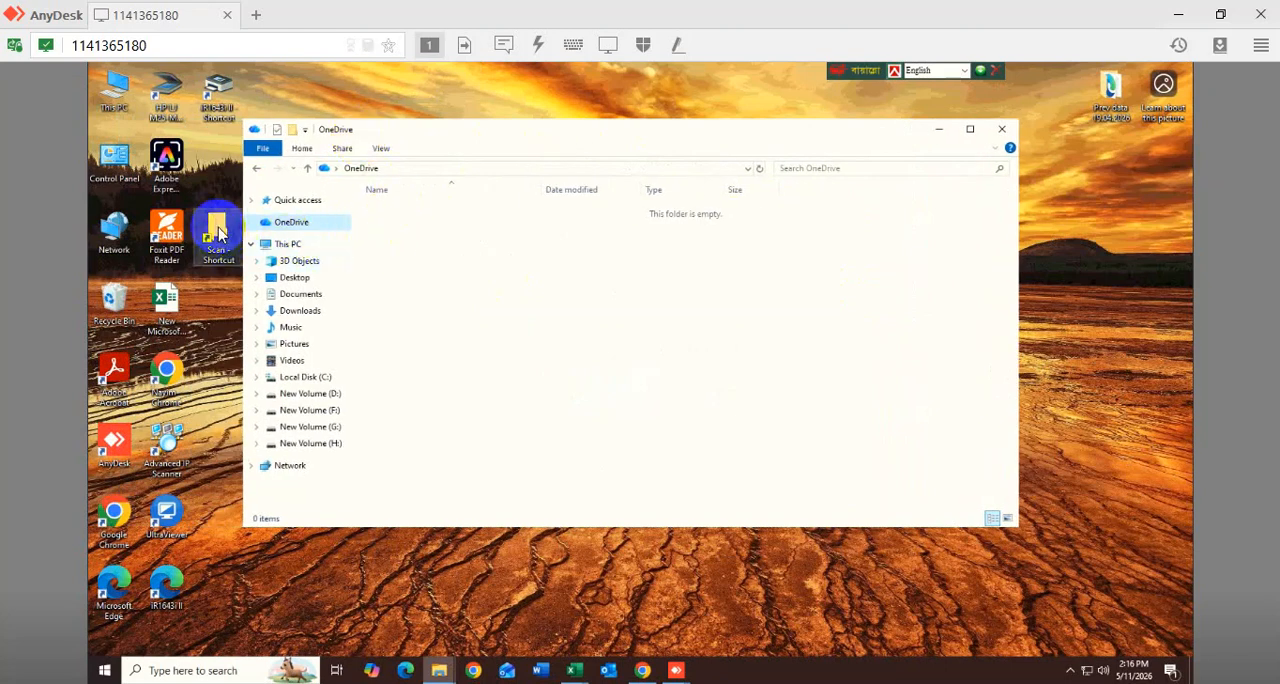
- Browse to the Scan folder on New Volume (D:) and check it for the scanned document
double_click(114, 92)
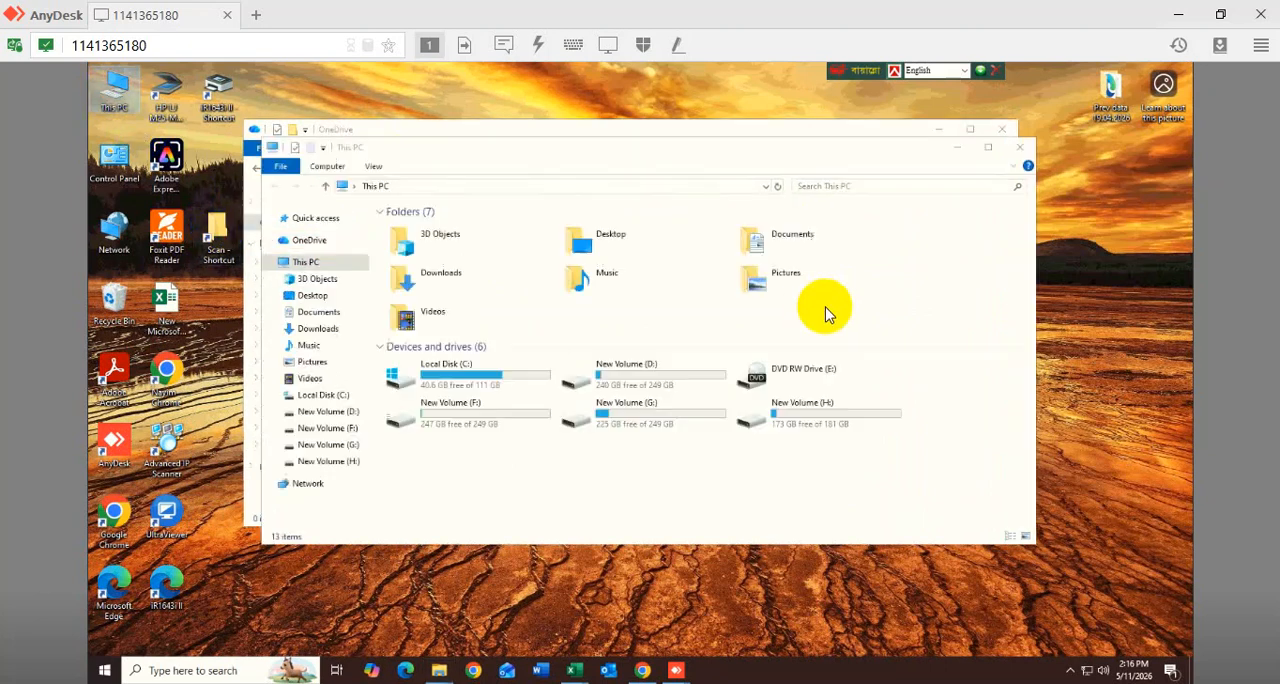
click(643, 387)
double_click(643, 387)
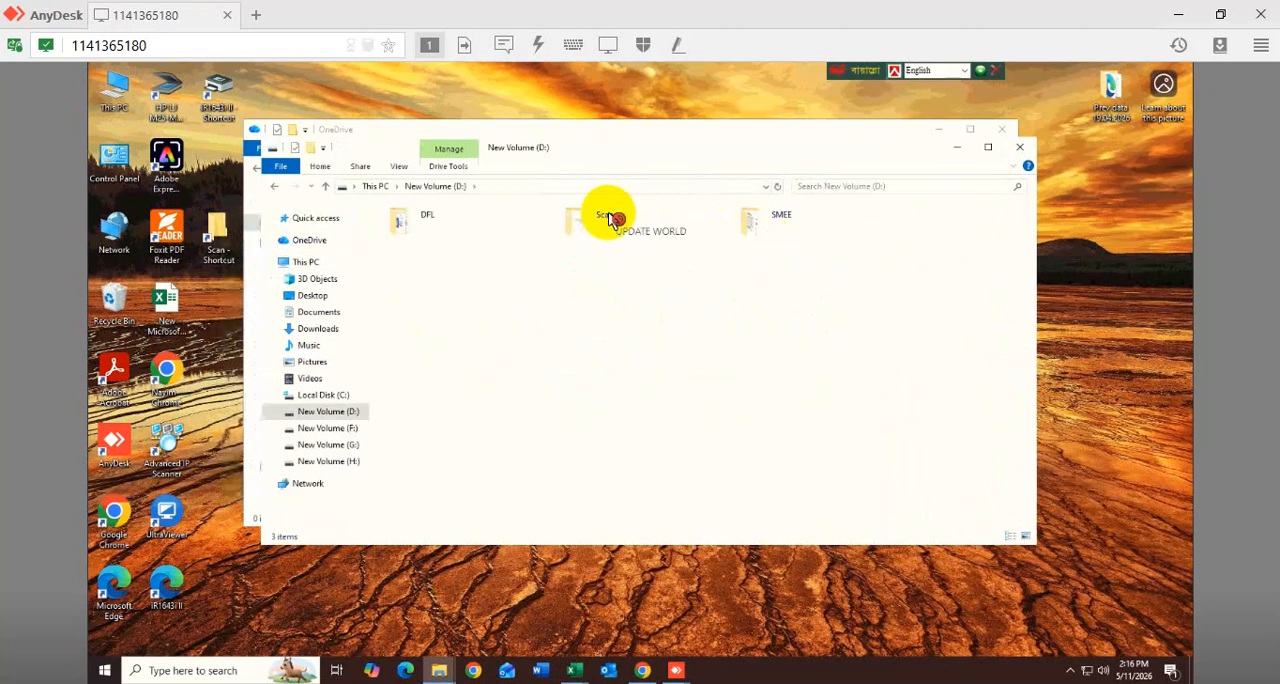
click(611, 225)
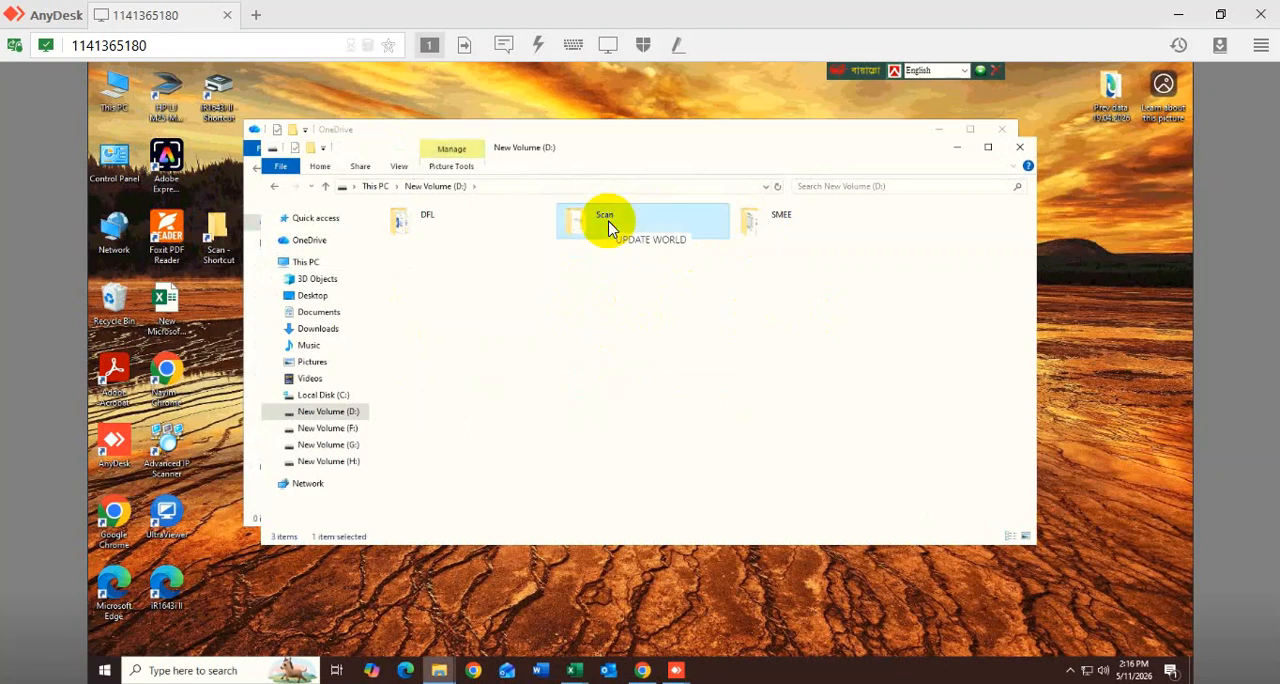
double_click(608, 226)
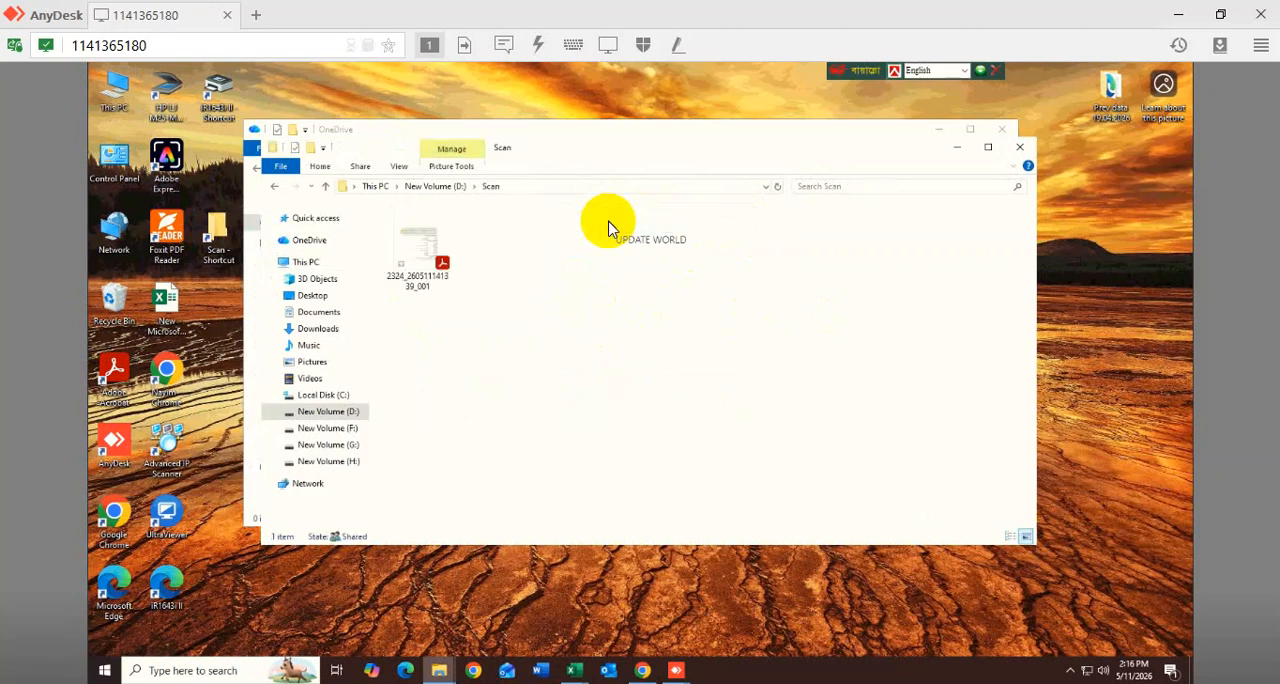
click(326, 187)
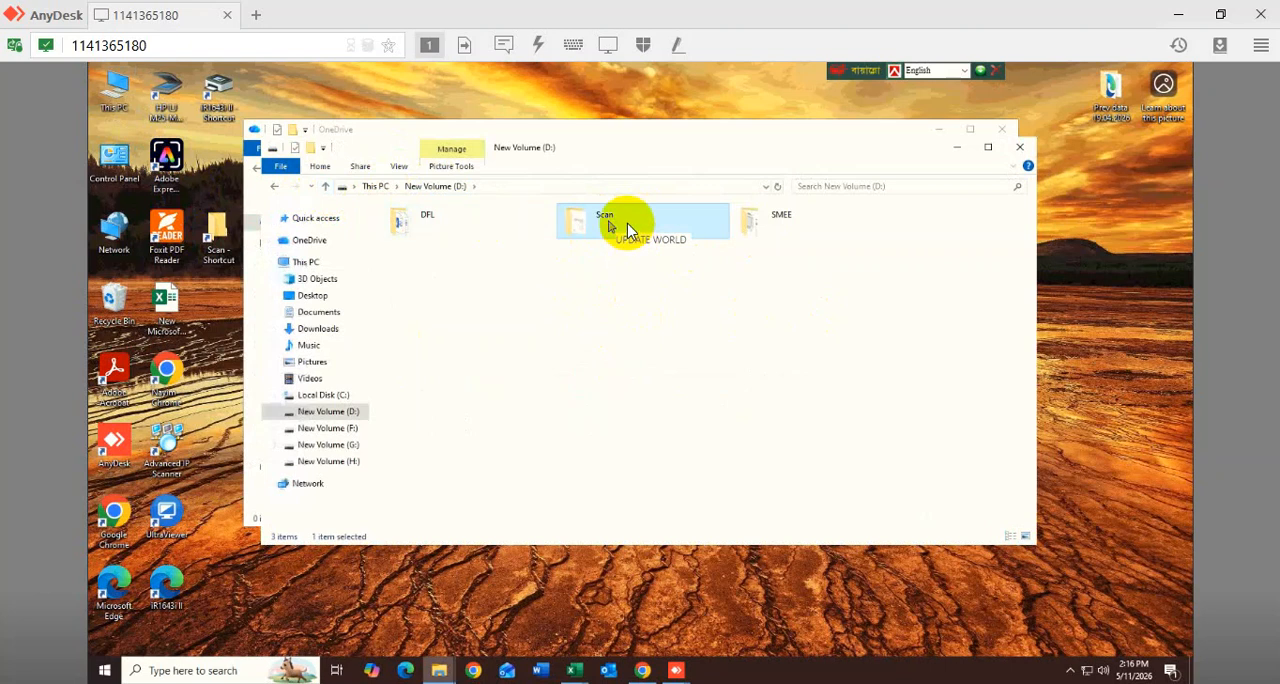
right_click(627, 228)
click(630, 232)
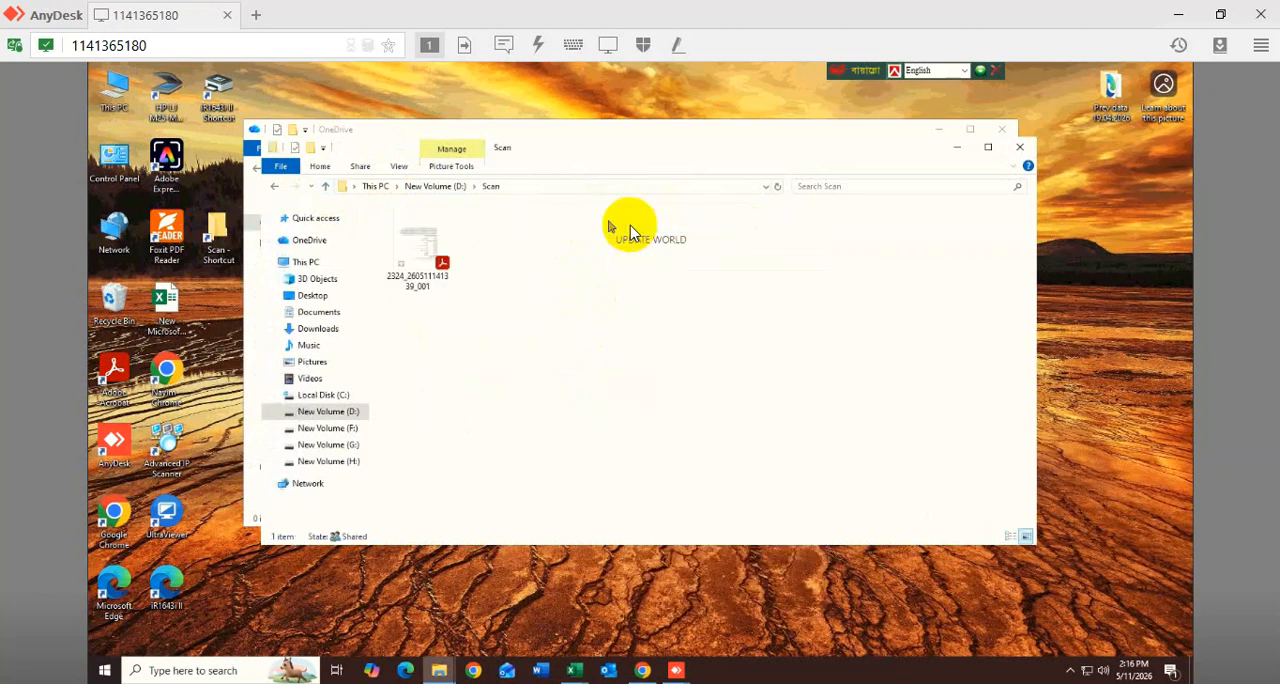
- Create a new desktop shortcut to the Scan folder on New Volume (D:)
click(323, 188)
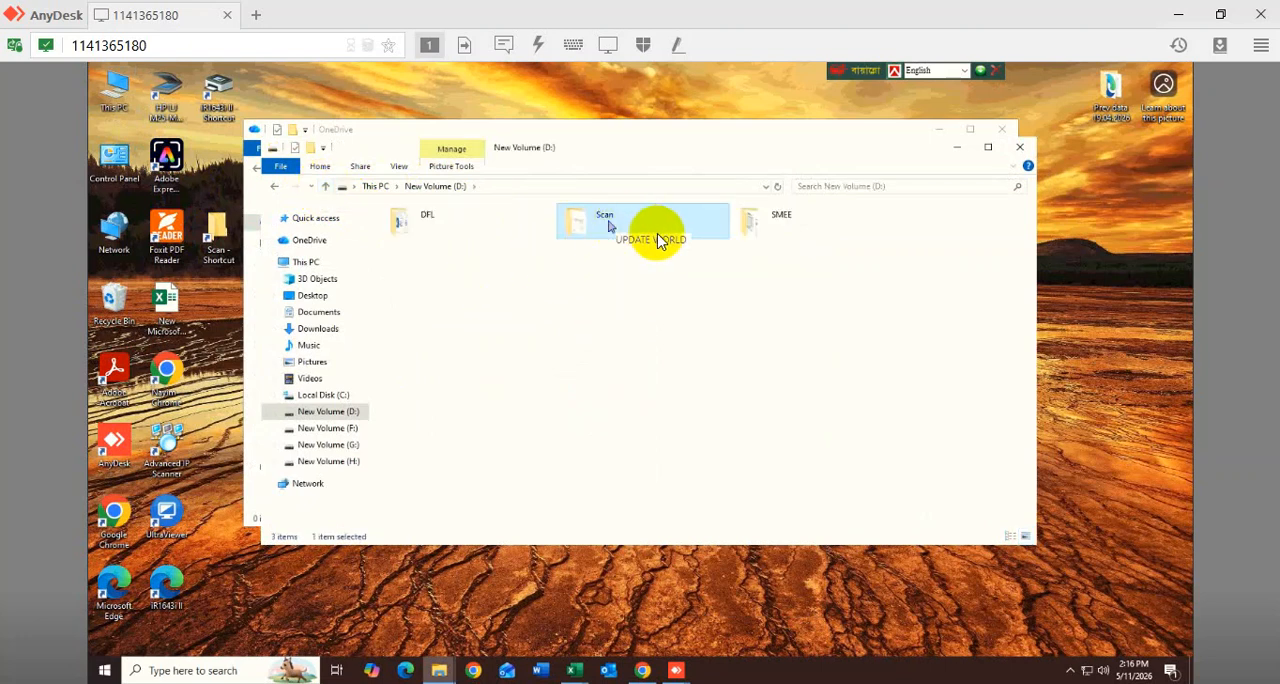
right_click(657, 233)
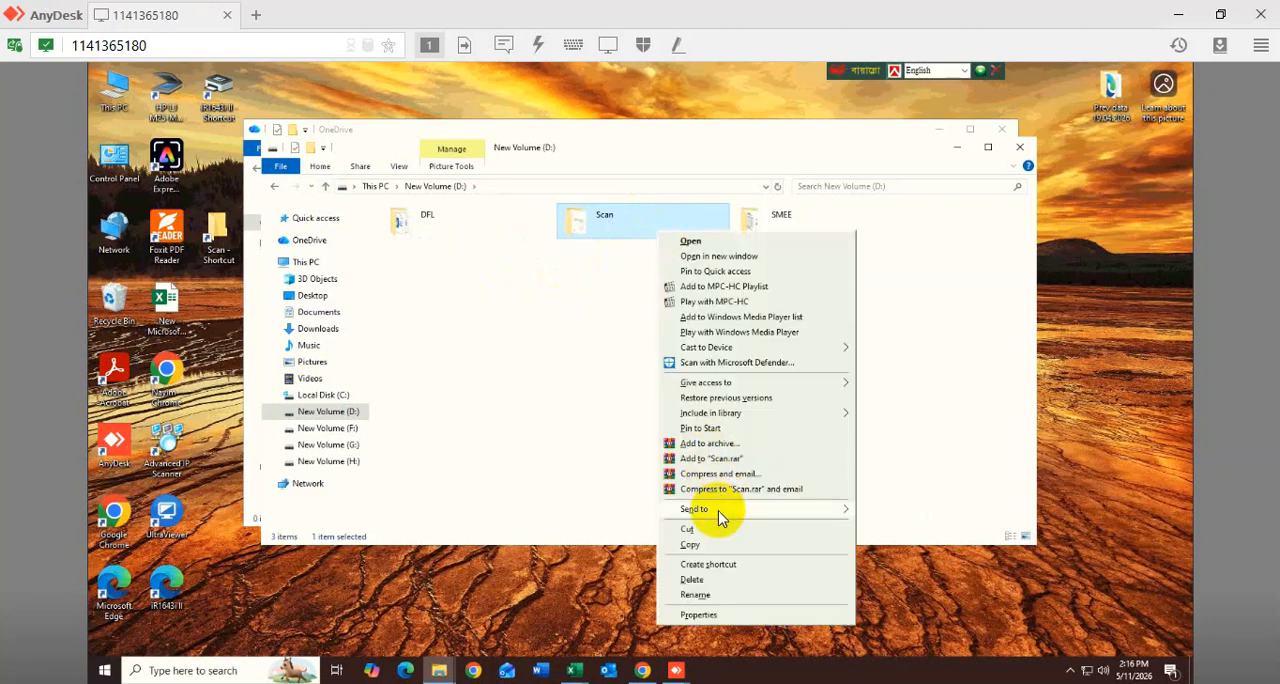
mouse_move(719, 515)
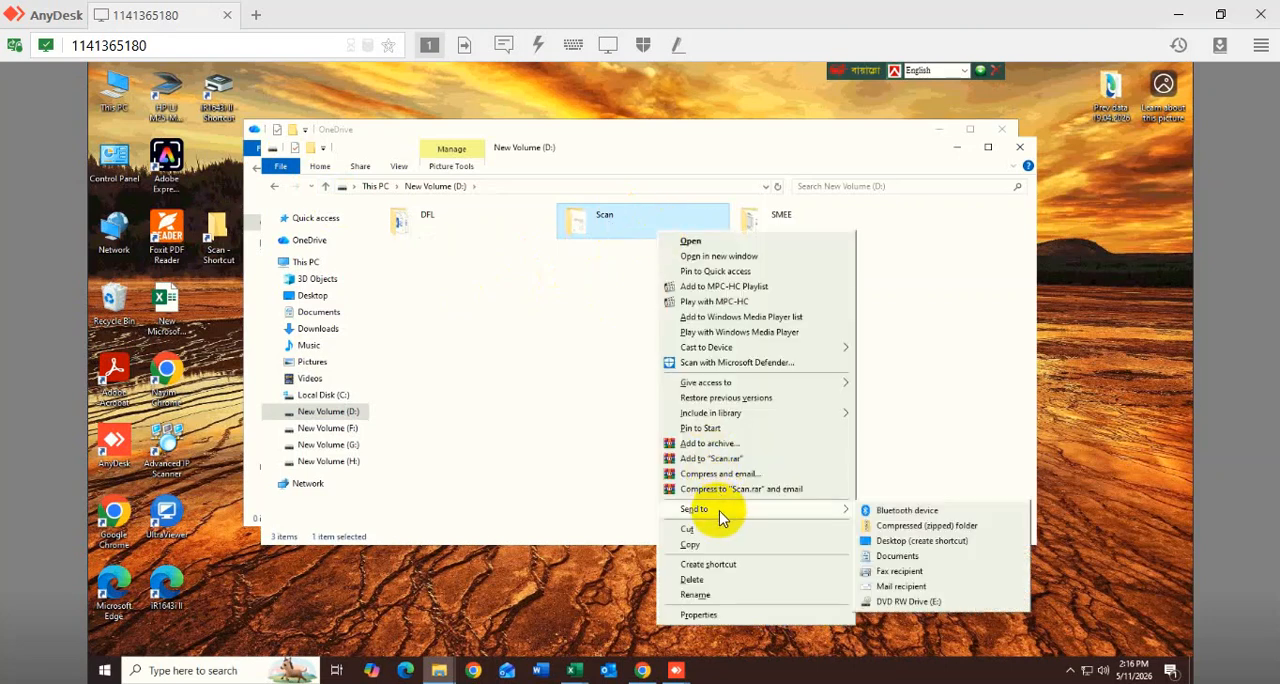
click(894, 541)
- Test the new desktop shortcut by opening the Scan folder with it, and close all open folder windows
click(218, 163)
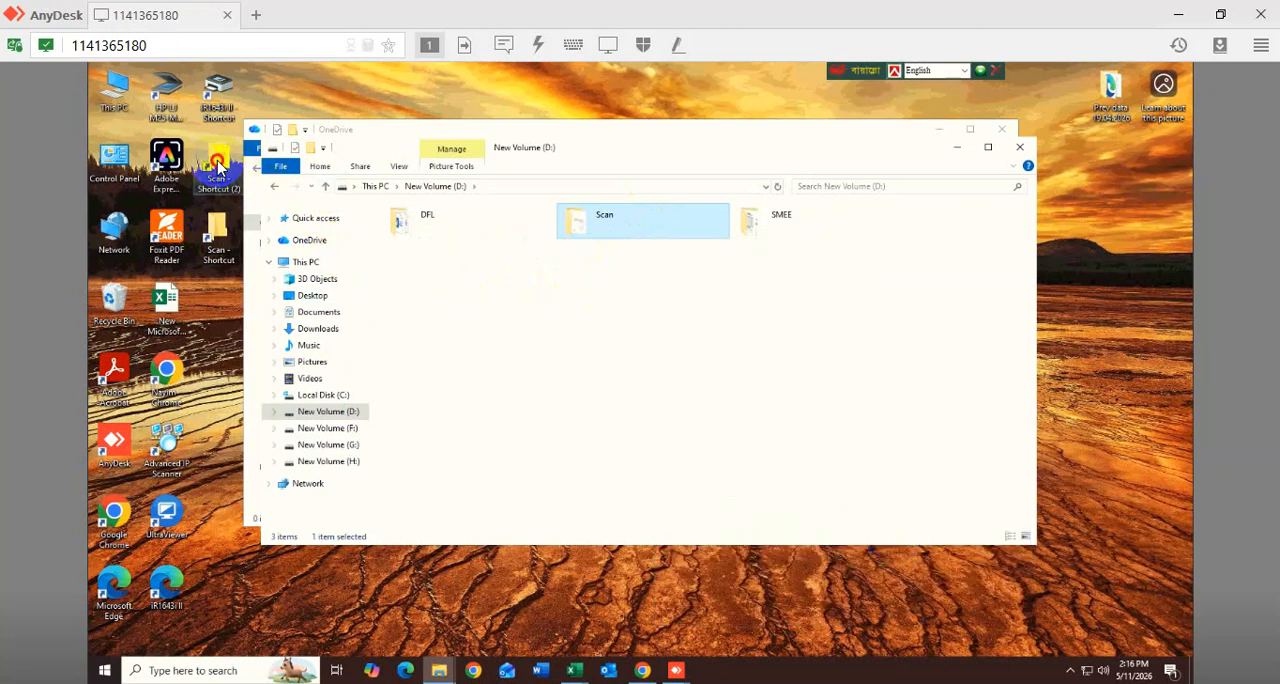
double_click(218, 163)
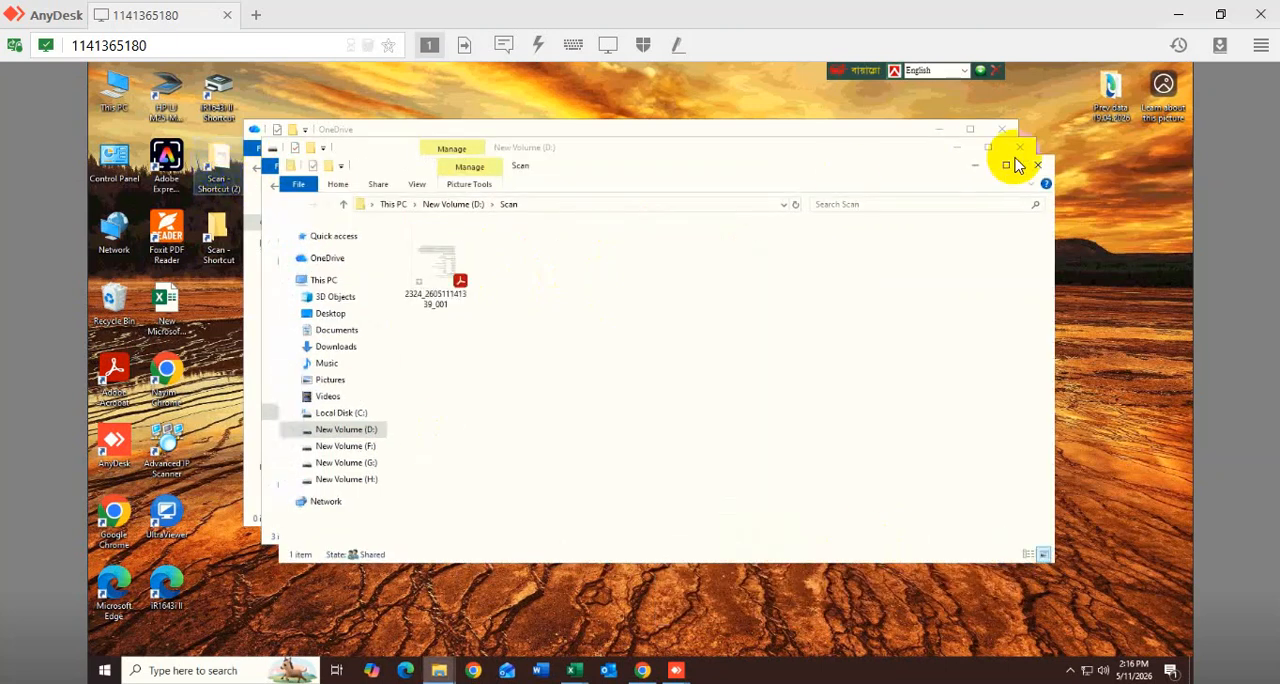
click(1037, 167)
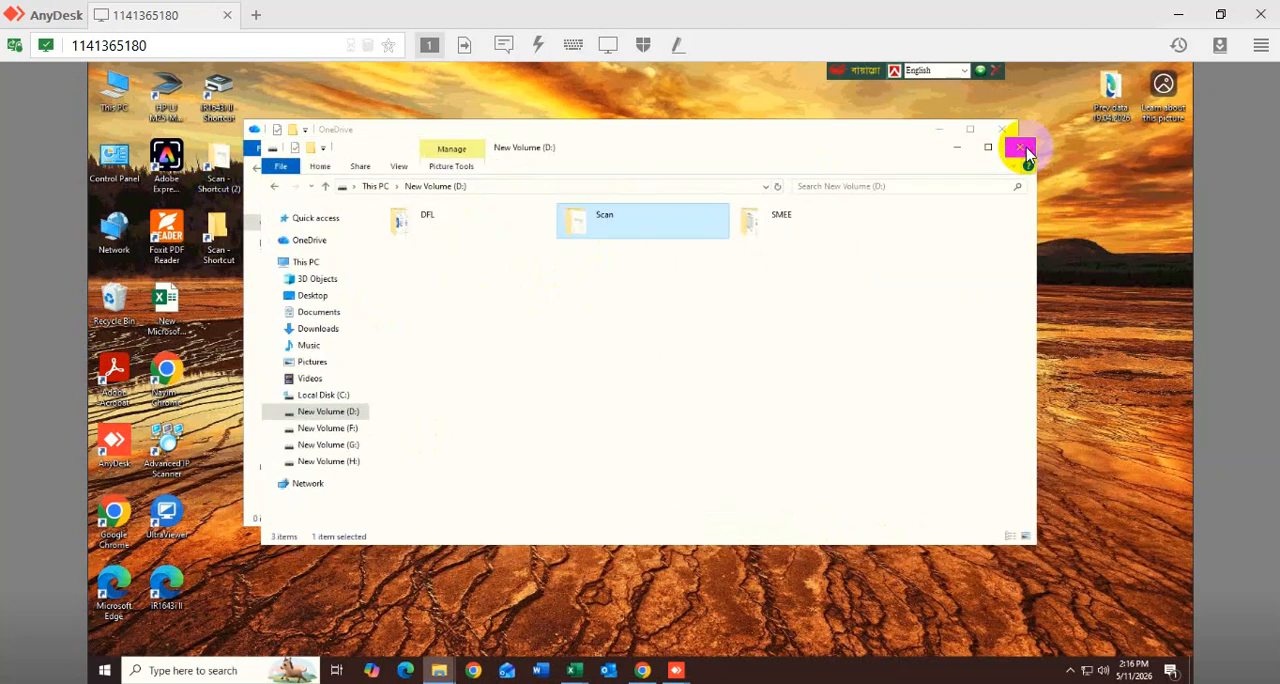
click(1019, 147)
click(1002, 129)
right_click(370, 259)
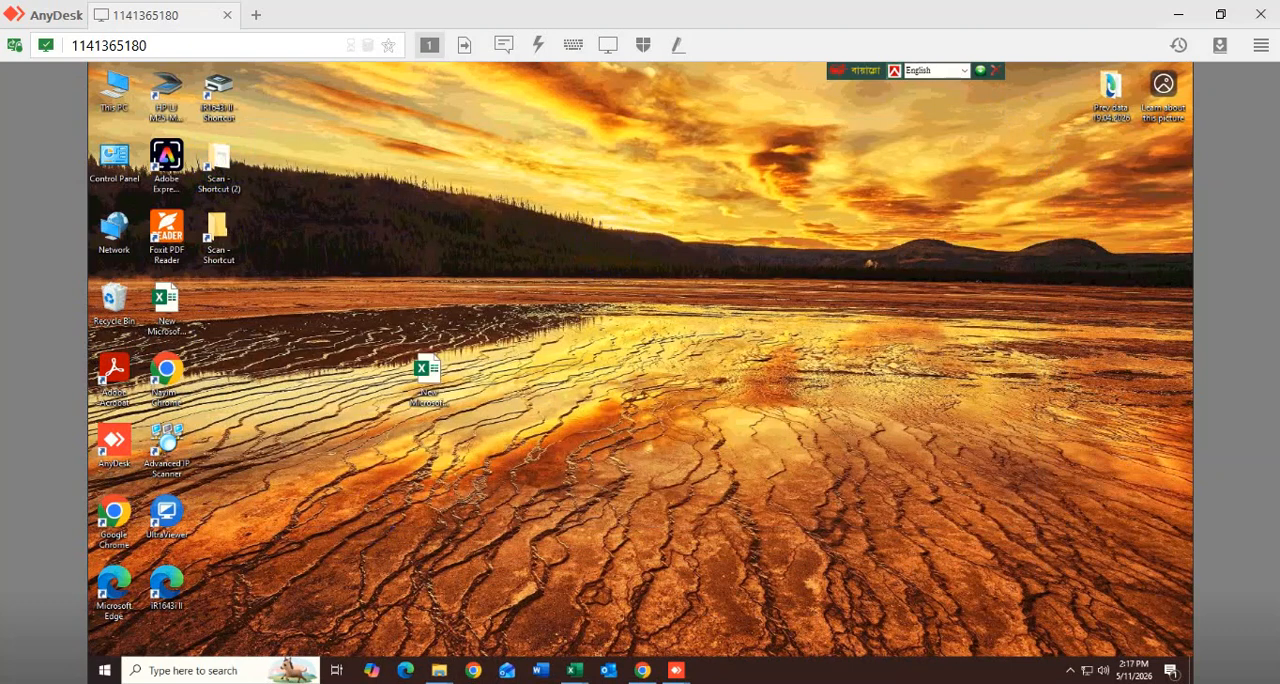